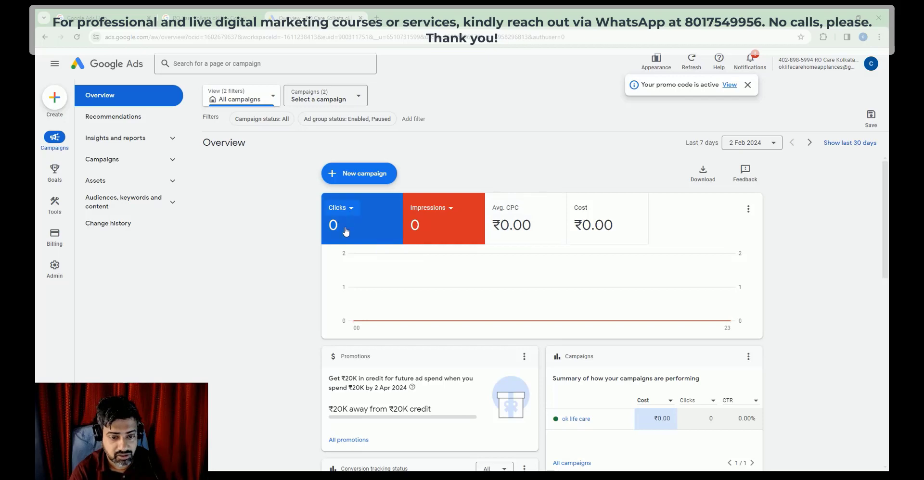
Step: Keep Clicks on the first overview tile, hiding and then reshowing its chart line
left_click(351, 209)
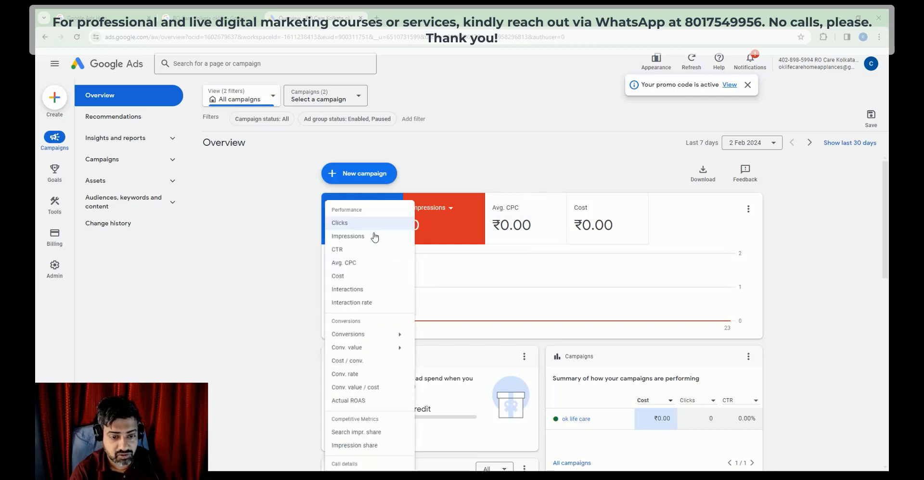
left_click(353, 223)
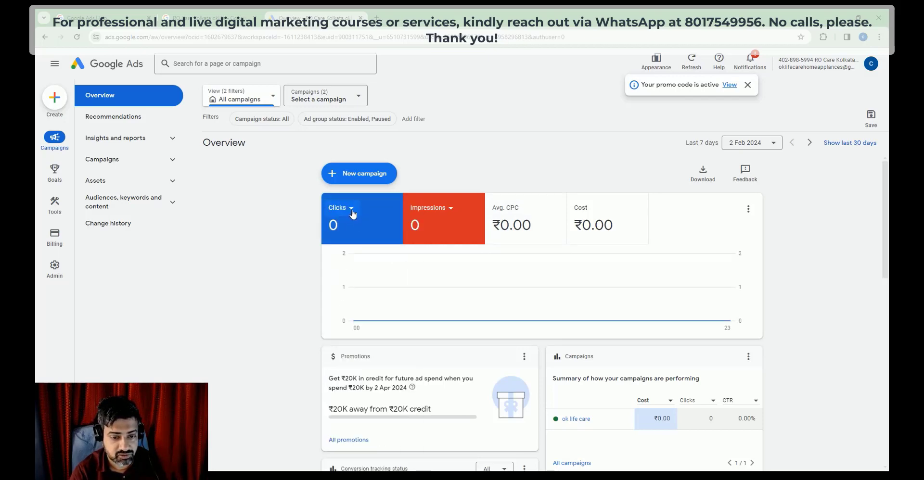
left_click(352, 211)
left_click(348, 226)
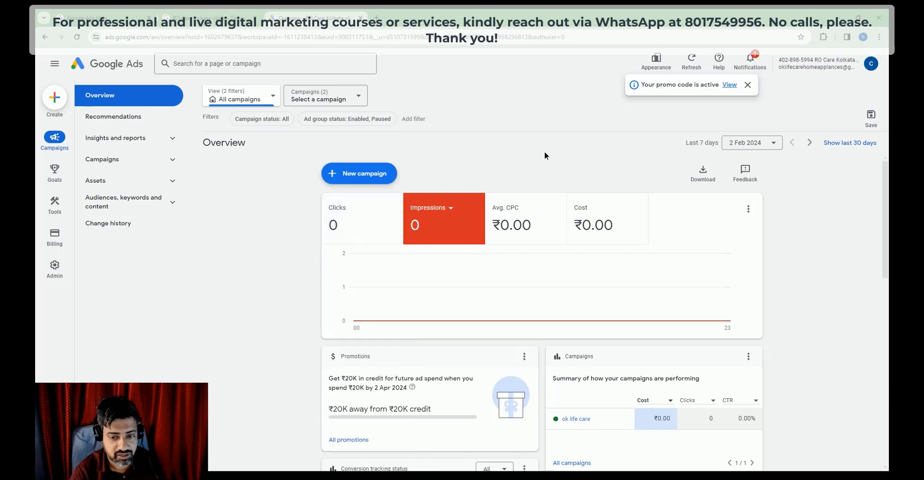
left_click(351, 218)
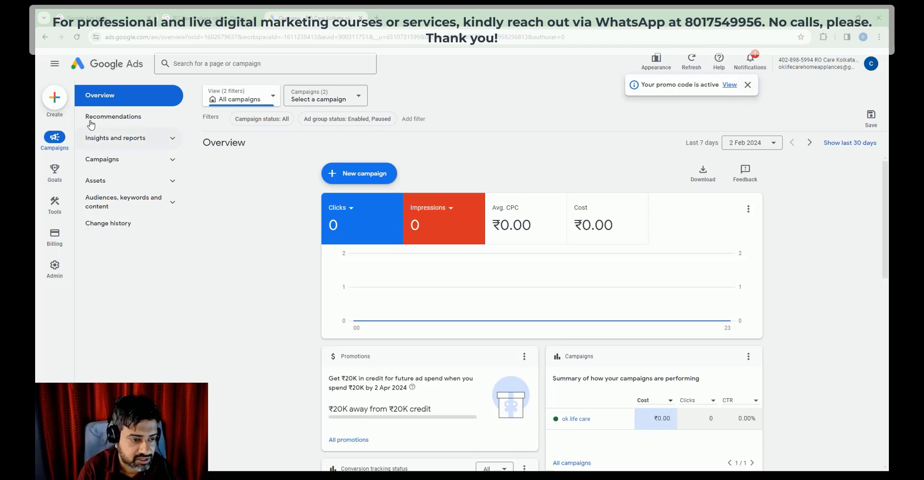
Step: Browse the Recommendations and Assets pages, then return to the account overview
left_click(105, 116)
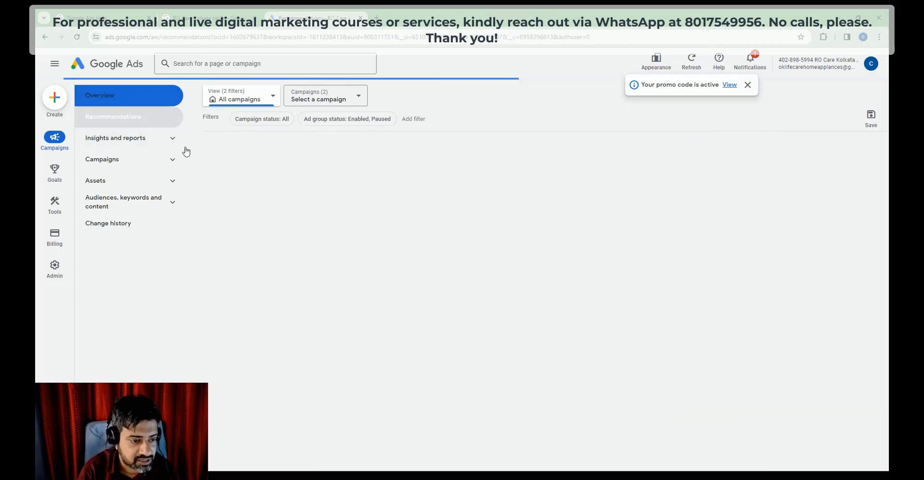
left_click(125, 182)
left_click(107, 202)
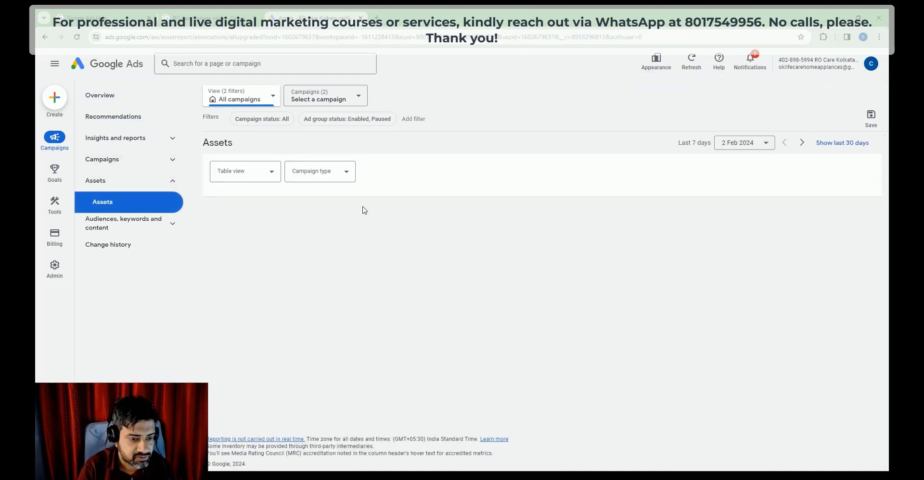
left_click(134, 115)
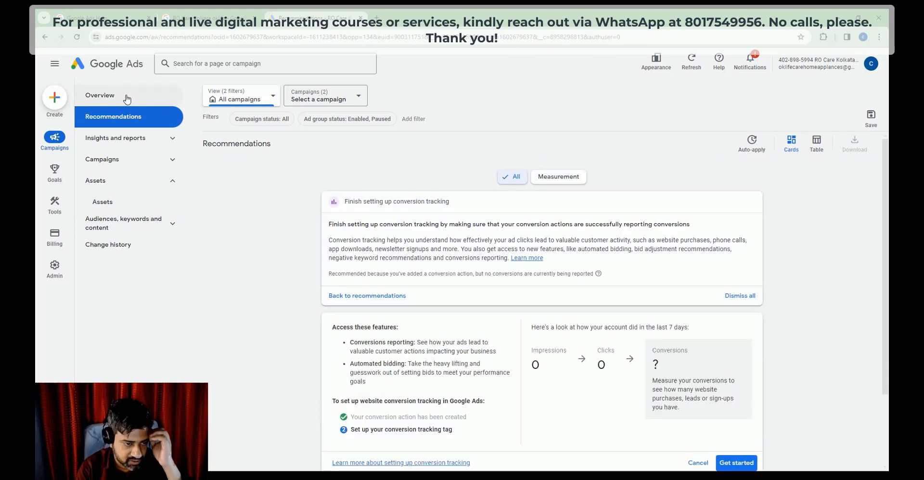
left_click(119, 102)
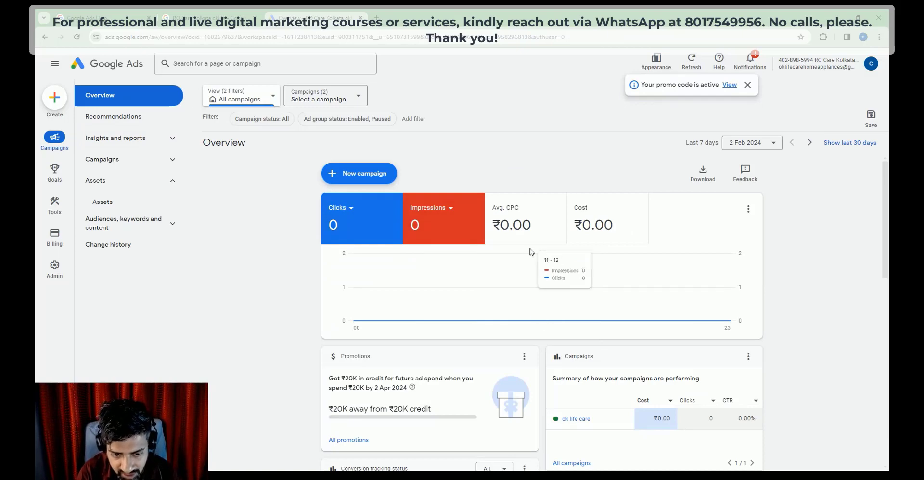
Step: Set the overview date range to the single day 3 Feb 2024
left_click(779, 144)
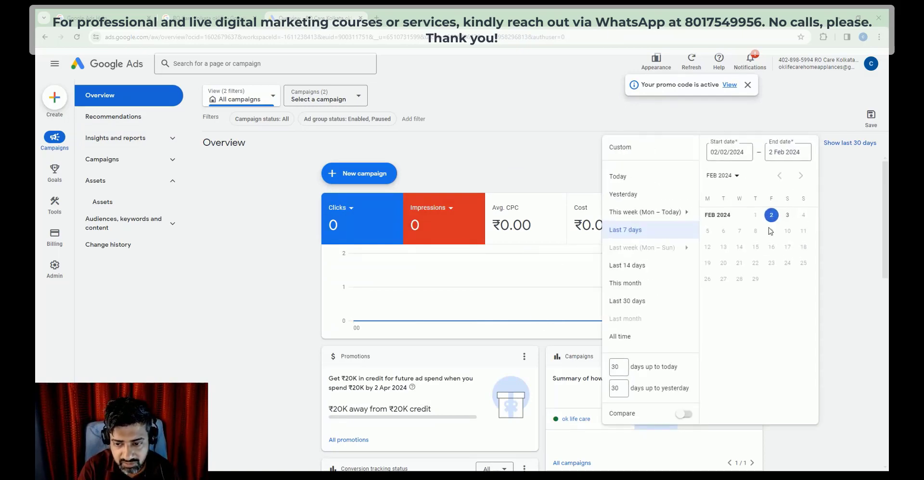
left_click(782, 218)
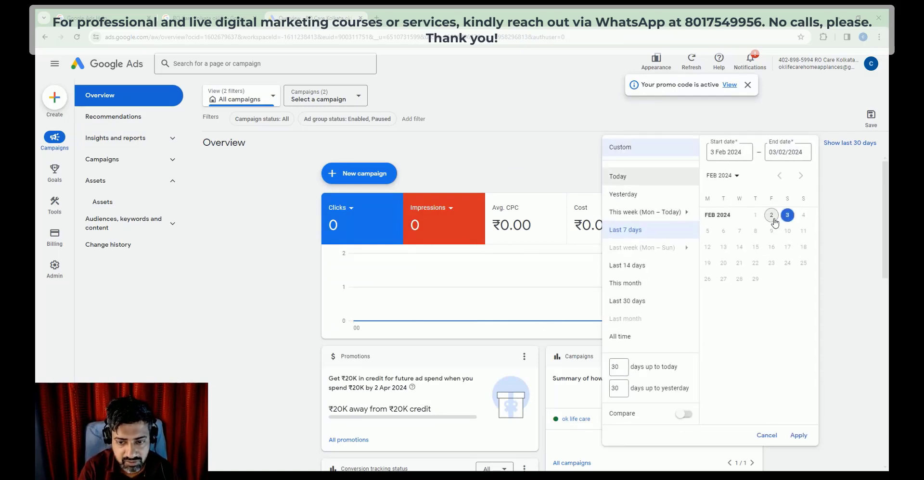
left_click(785, 218)
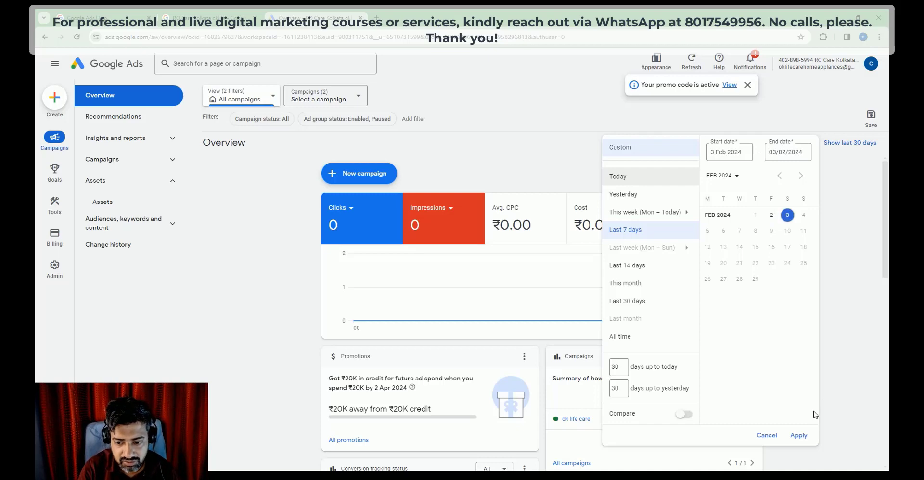
left_click(800, 435)
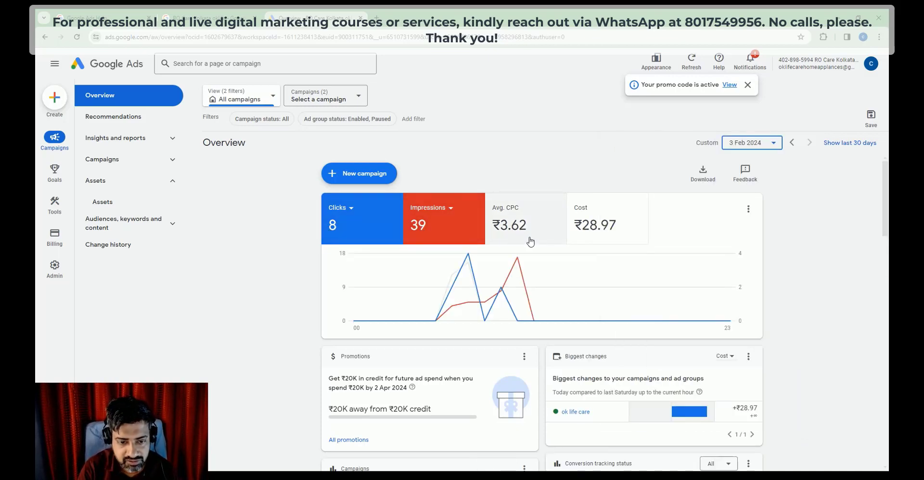
left_click(772, 148)
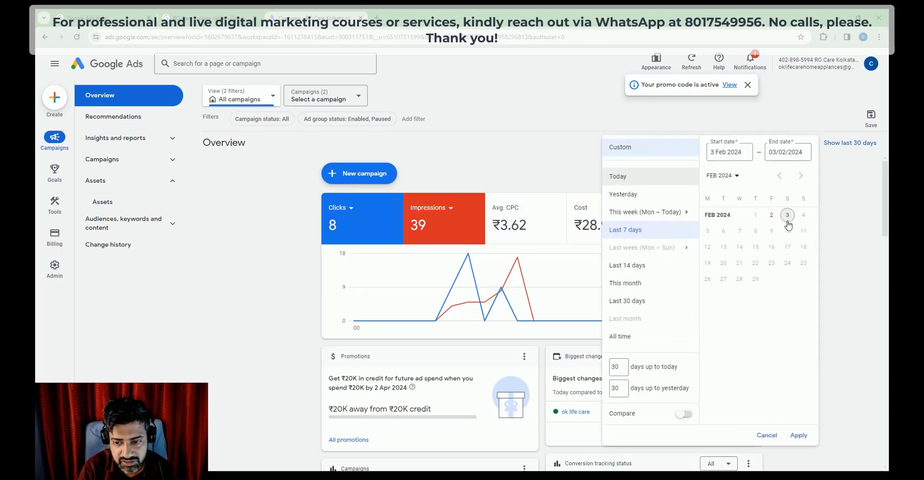
left_click(787, 217)
left_click(798, 435)
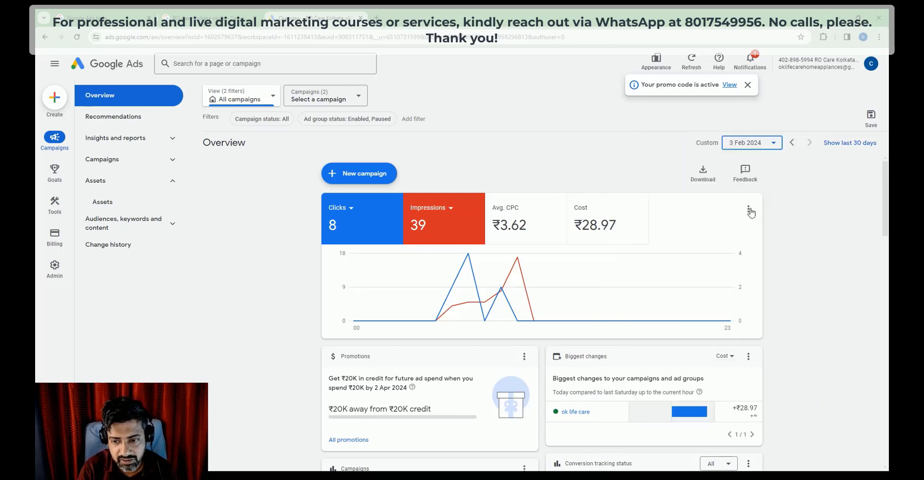
Step: Turn on comparison of 3 Feb against the previous day, 2 Feb 2024
left_click(772, 147)
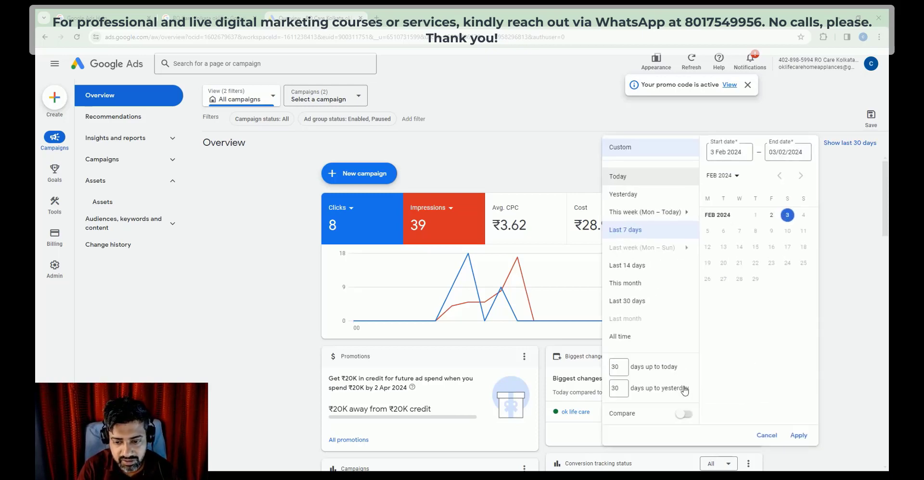
left_click(683, 414)
left_click(798, 458)
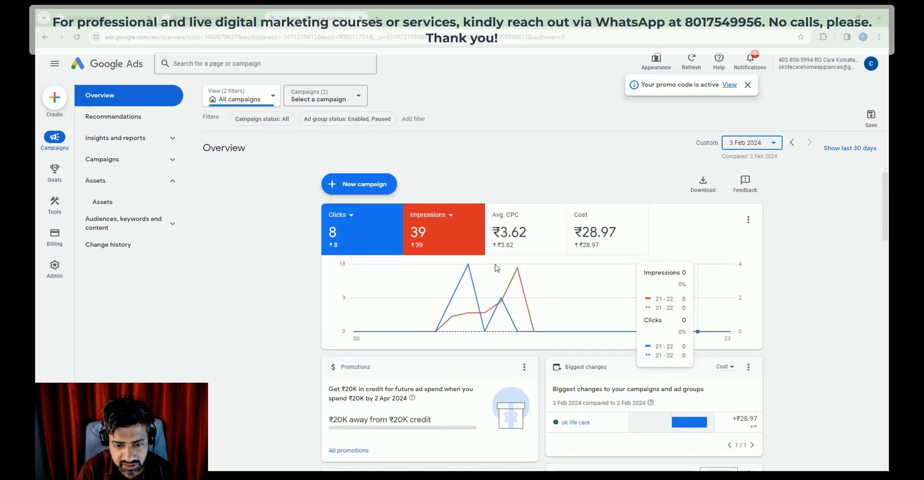
Step: Change the overview date range to the single day 2 Feb 2024
left_click(774, 143)
left_click(772, 250)
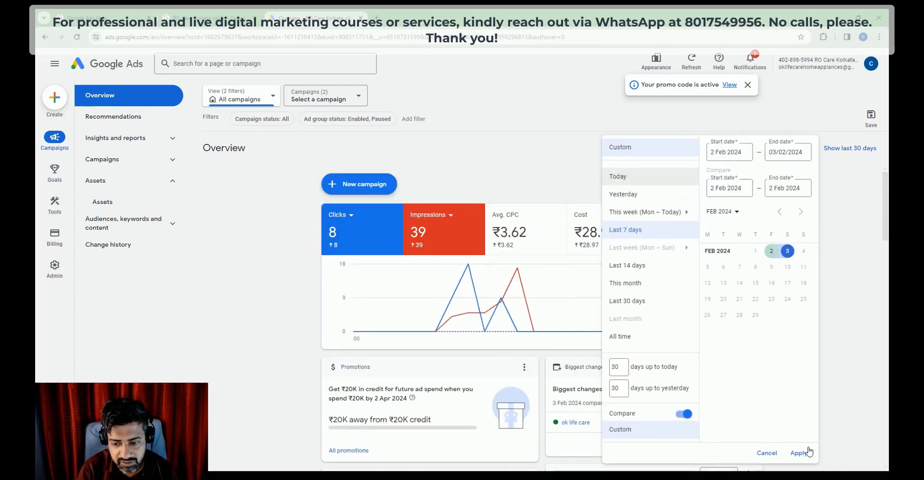
left_click(771, 251)
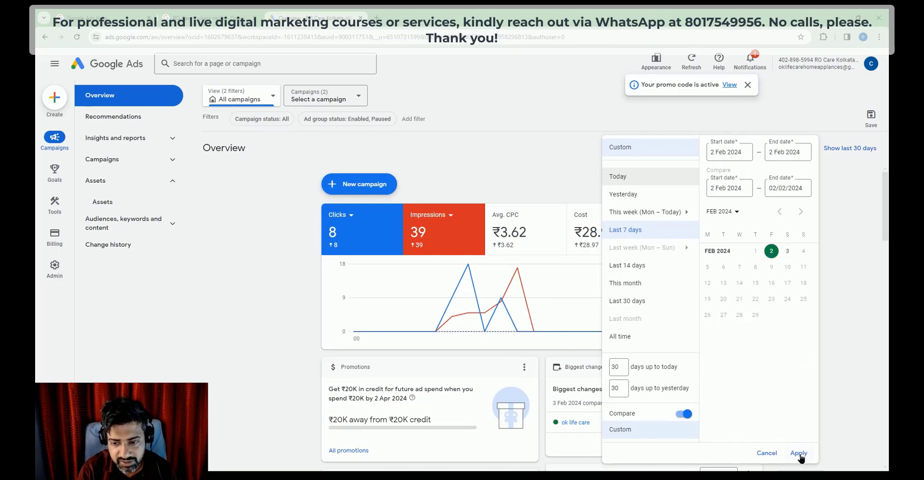
left_click(798, 454)
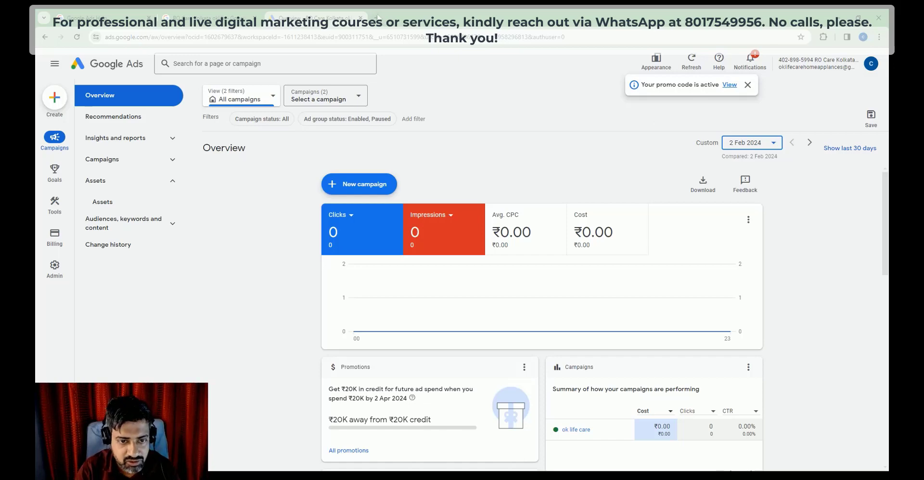
key("ctrl+t")
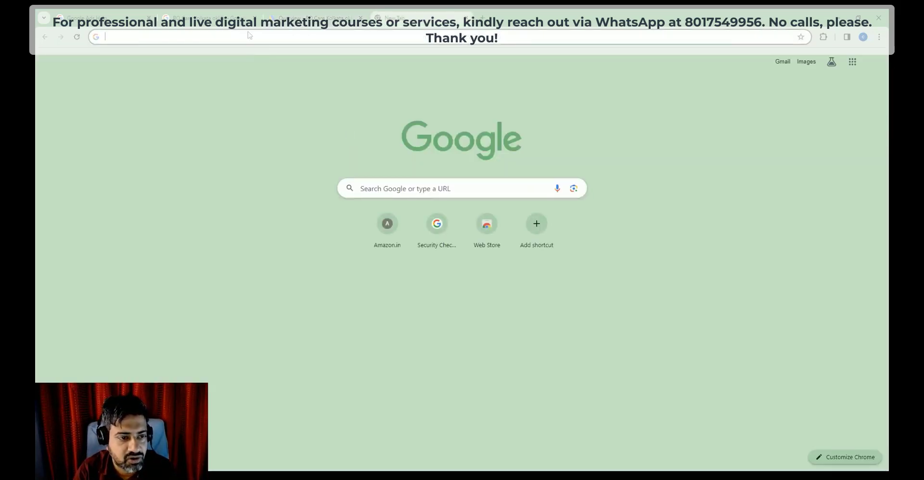
Step: Go to the Google Help site at support.google.com using the address-bar suggestion
type("s")
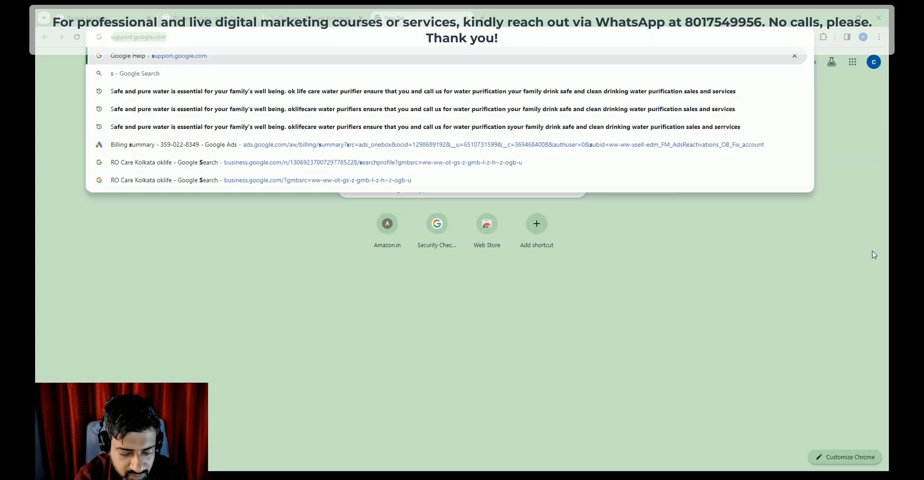
type("upport")
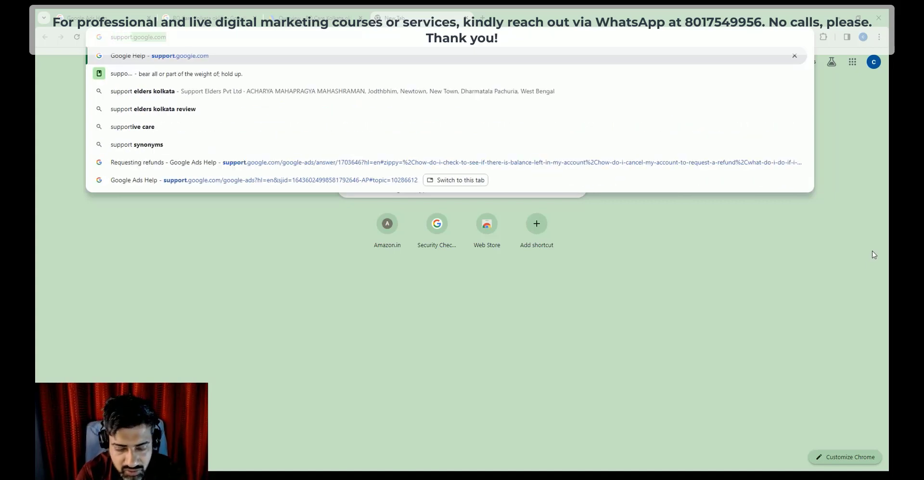
key("Right")
key("Return")
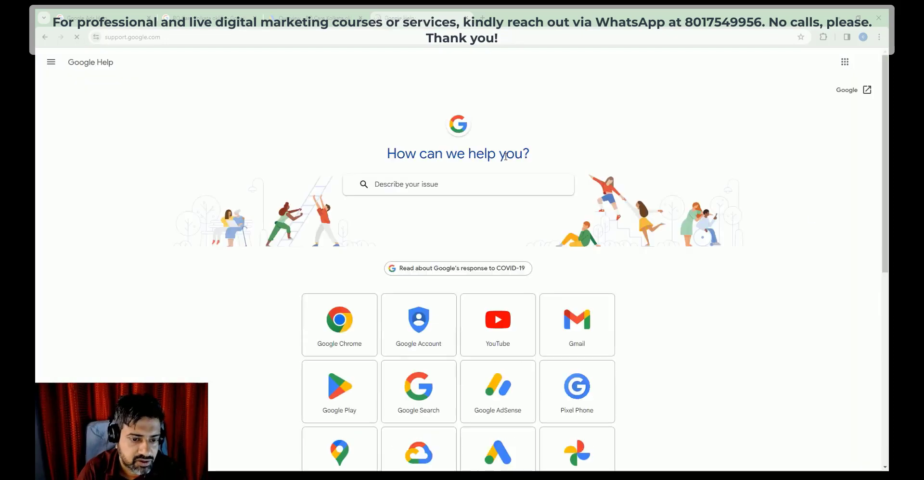
Step: Expand the full Google products list and open the Google Ads Help Centre
scroll(310, 247, "down", 5)
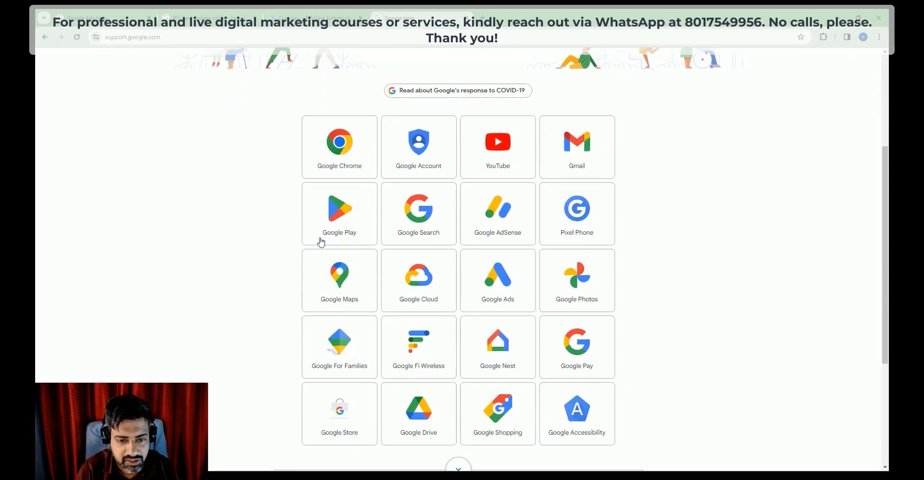
scroll(540, 219, "up", 2)
scroll(529, 223, "down", 3)
scroll(530, 224, "down", 2)
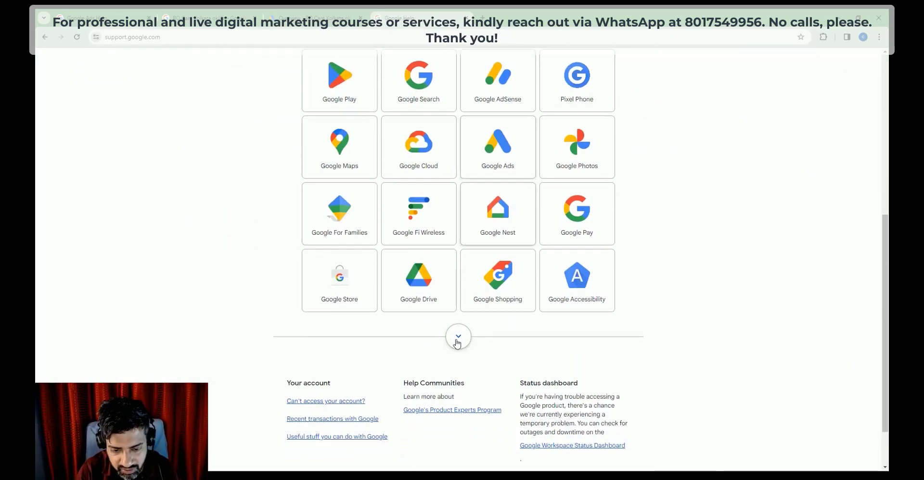
left_click(458, 337)
scroll(444, 300, "down", 10)
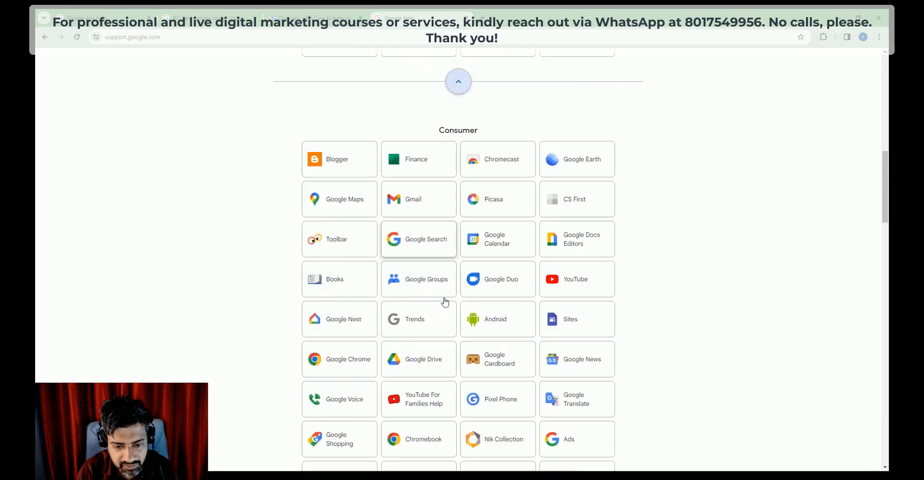
scroll(442, 298, "down", 15)
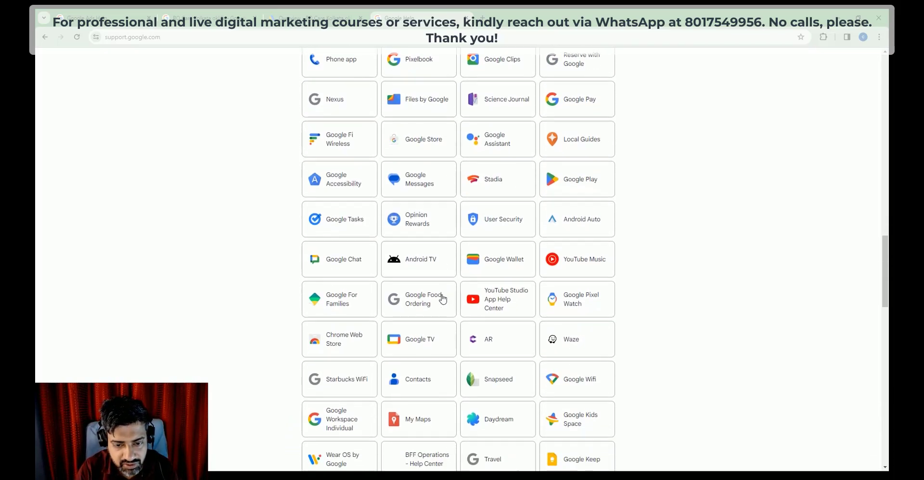
scroll(442, 299, "down", 9)
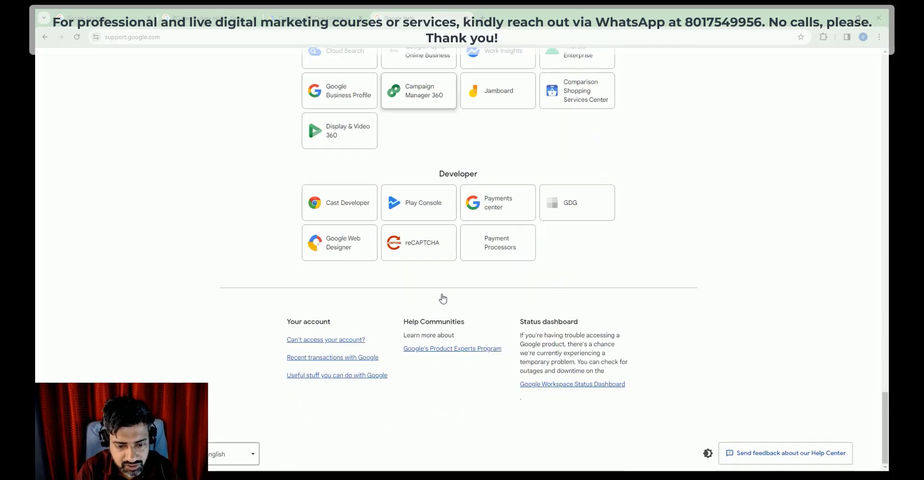
scroll(443, 299, "up", 14)
scroll(442, 299, "up", 20)
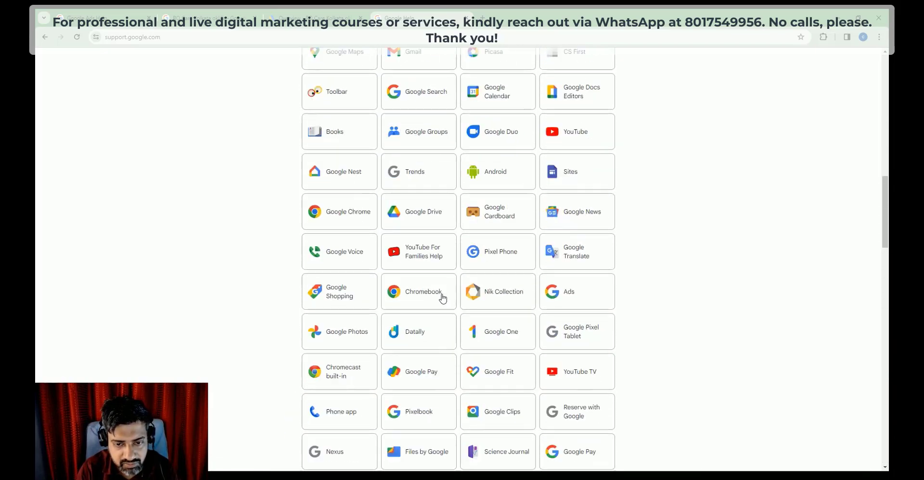
left_click(500, 208)
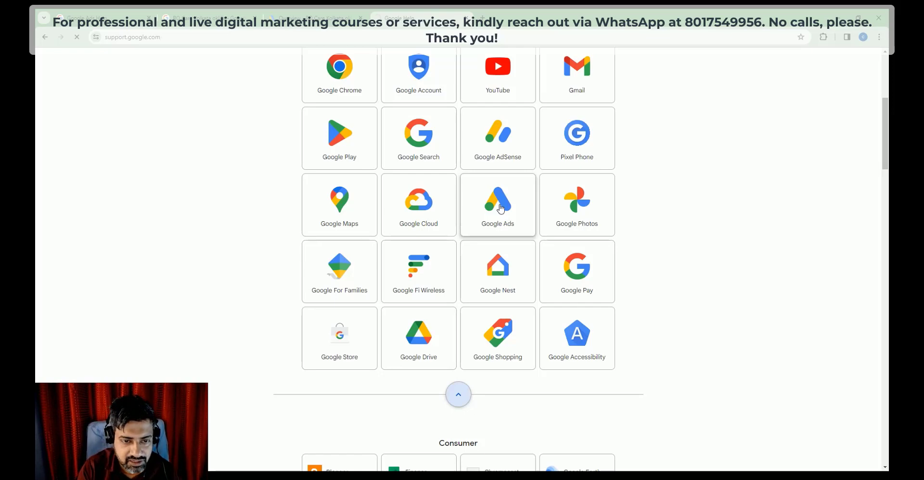
scroll(499, 208, "down", 3)
scroll(415, 160, "up", 2)
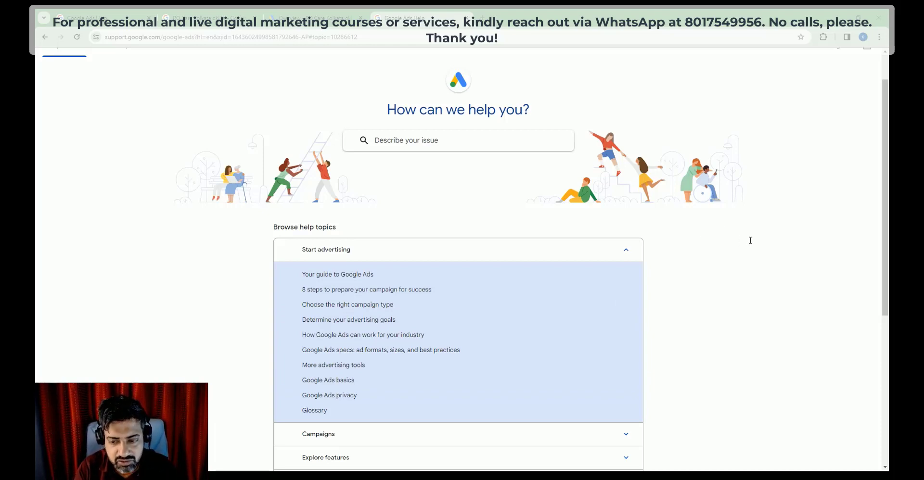
Step: Search Google Ads Help for the pasted question about eligible ads getting no impressions
left_click(435, 139)
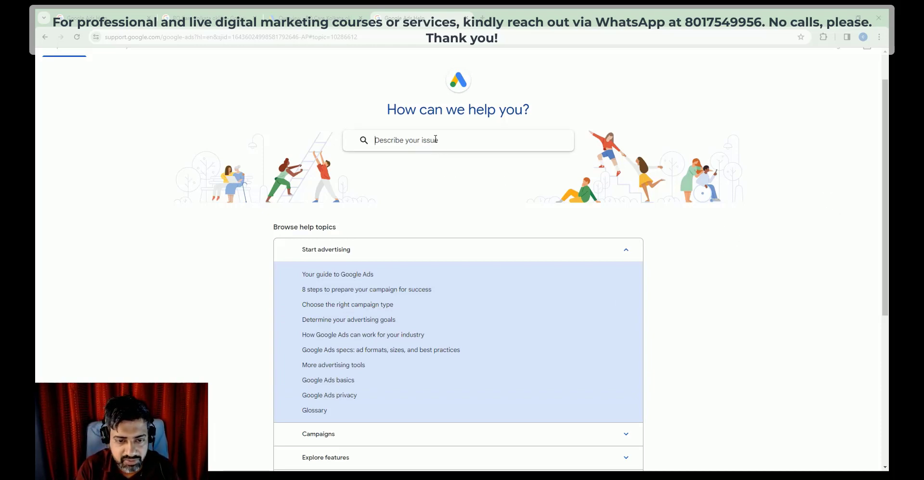
key("ctrl+v")
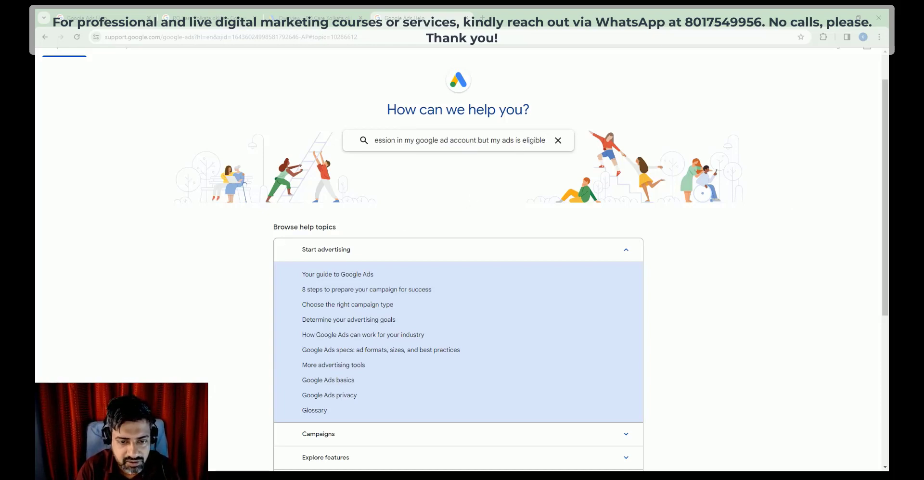
left_click_drag(547, 140, 322, 136)
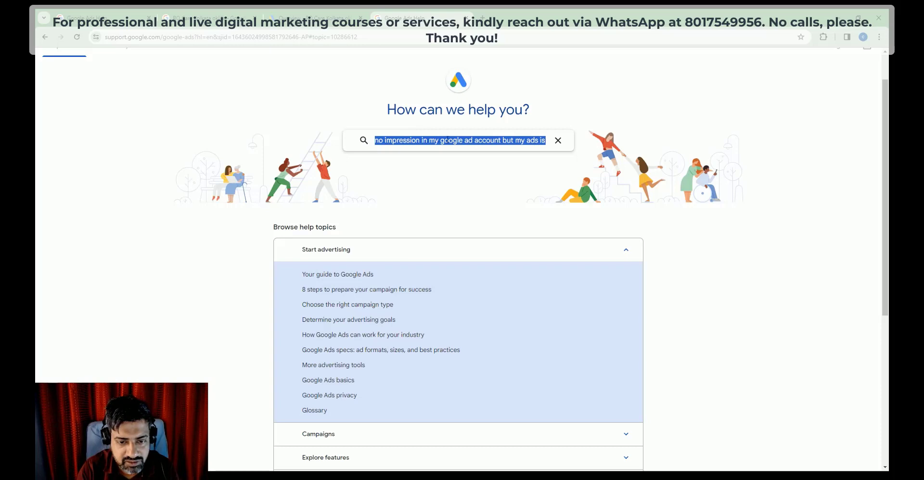
left_click(511, 140)
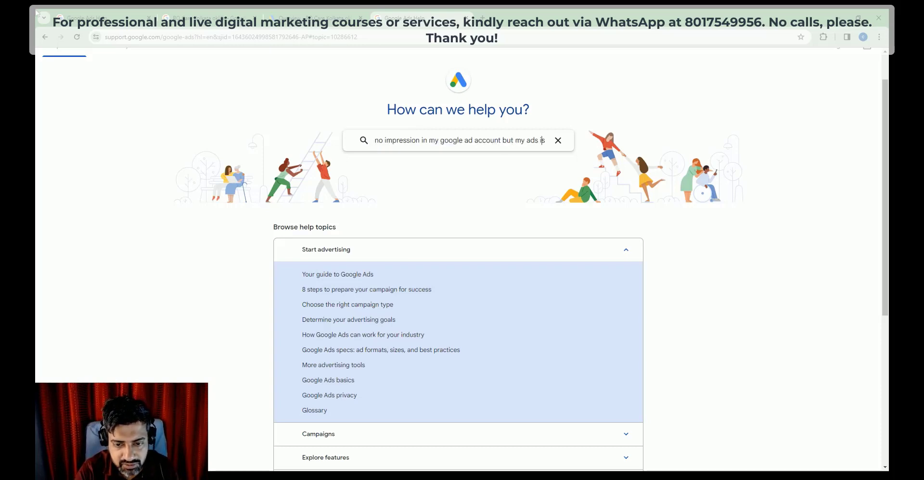
type("eligible")
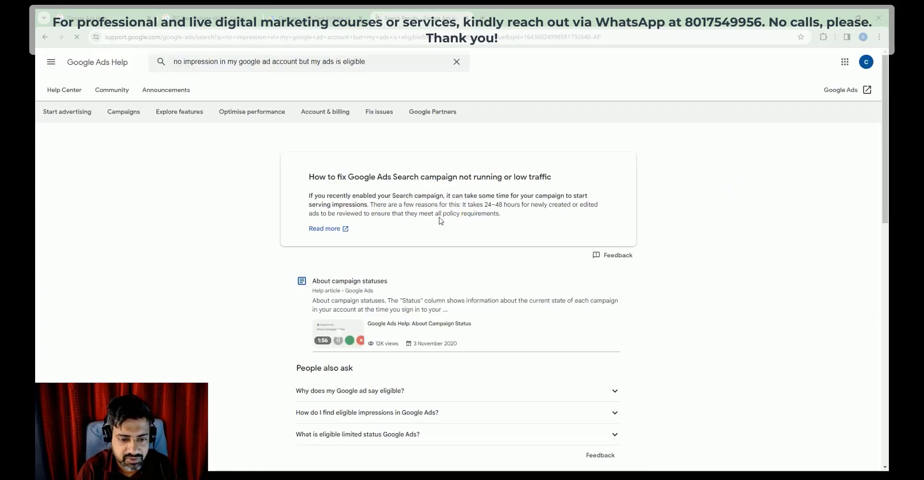
Step: Skip through the campaign statuses help video to the campaign status part
scroll(440, 216, "down", 1)
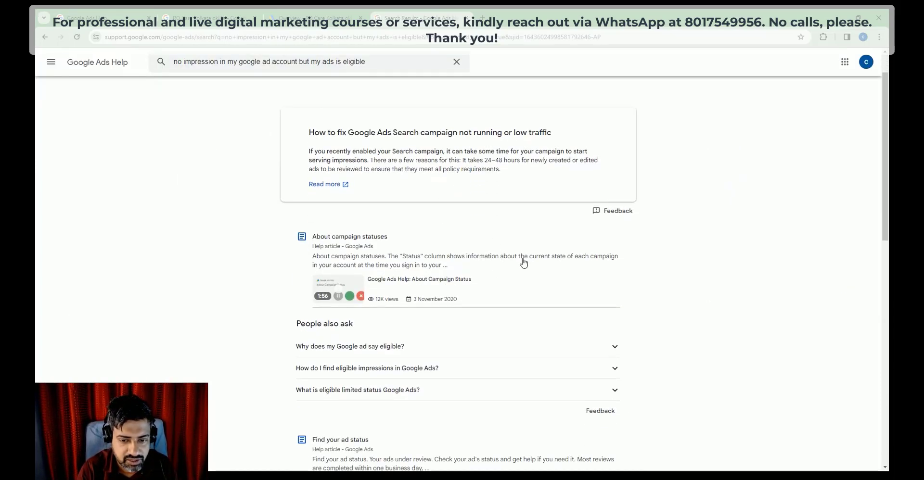
scroll(374, 287, "down", 1)
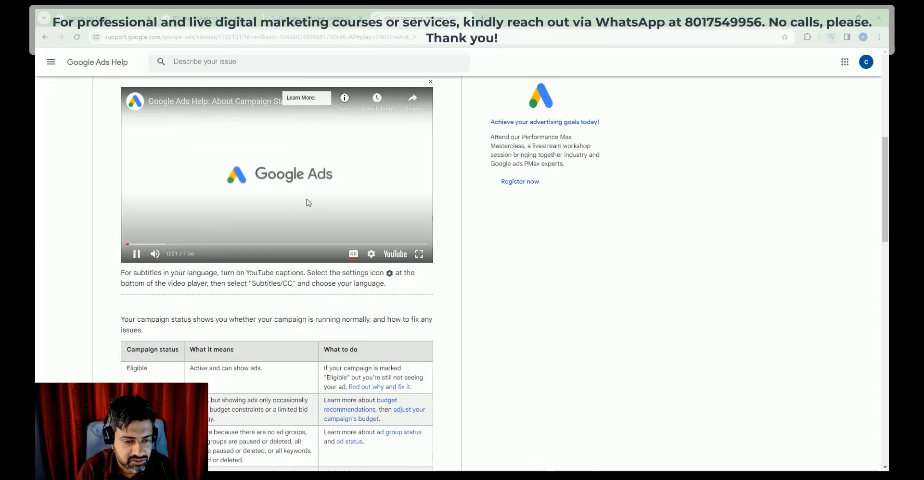
scroll(180, 233, "up", 2)
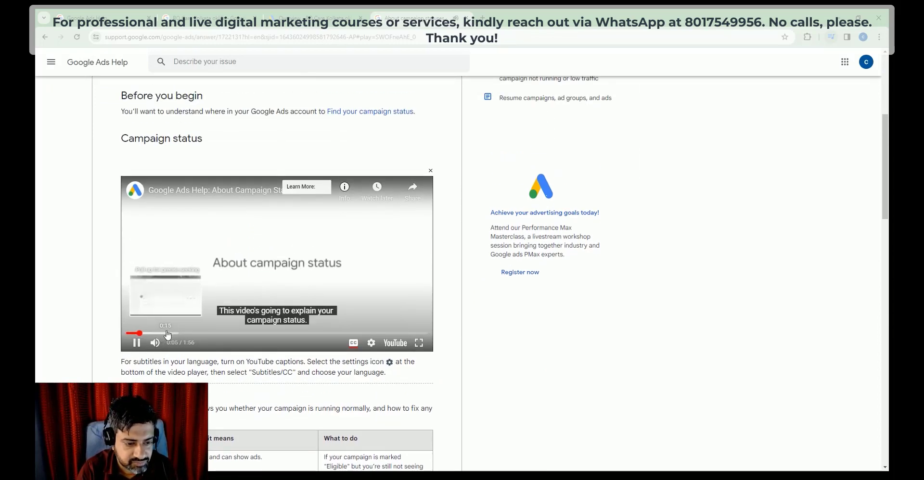
left_click(167, 333)
left_click(187, 332)
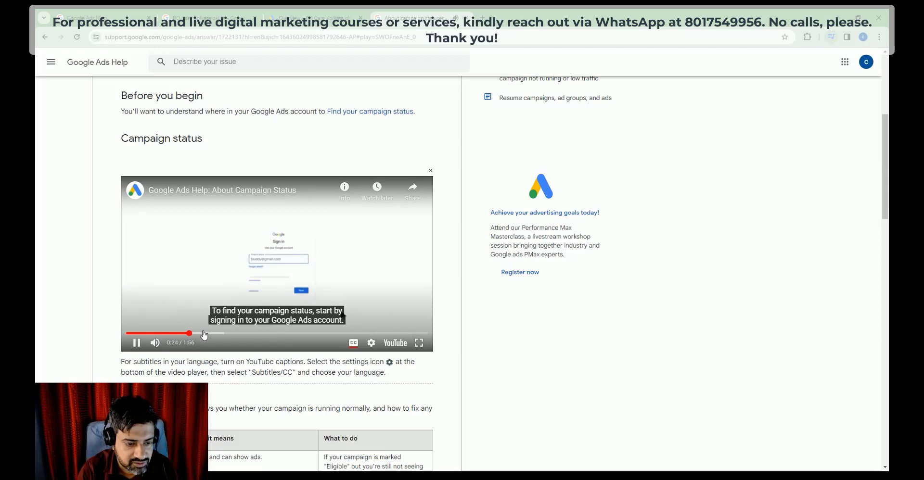
left_click(215, 334)
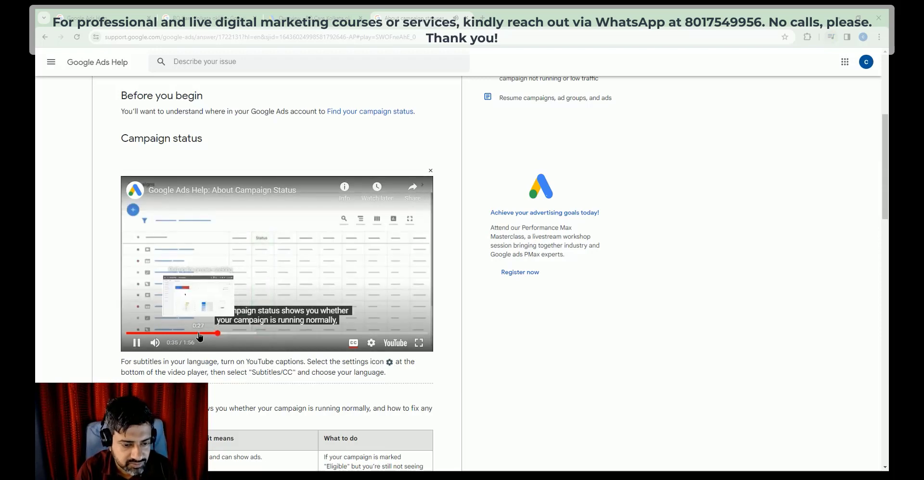
left_click(200, 333)
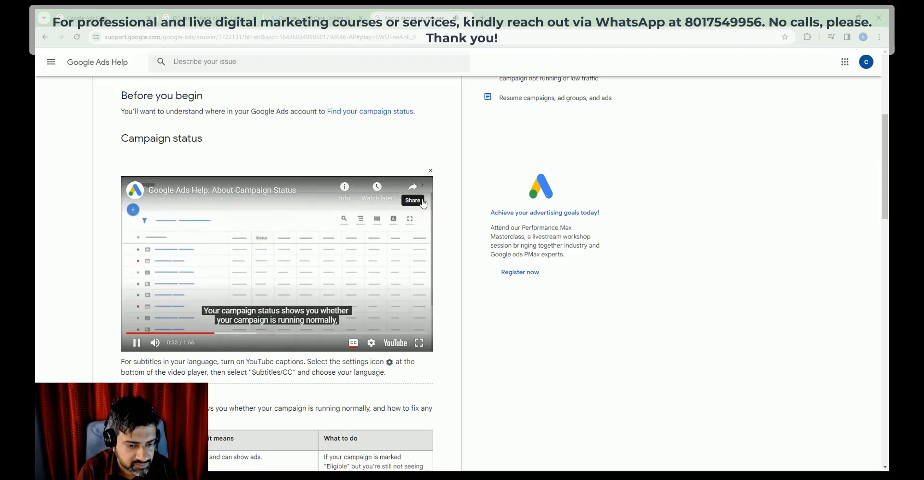
Step: Return to the search results and open the support contact page
left_click(46, 38)
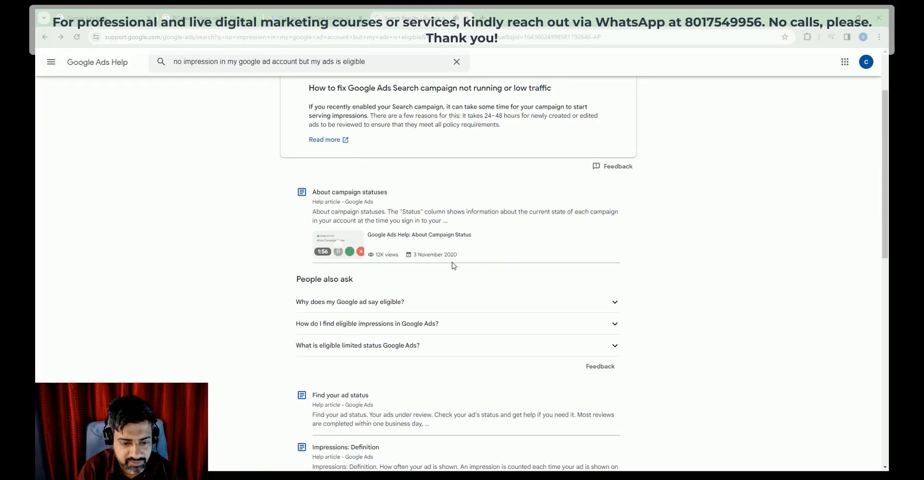
scroll(452, 264, "down", 6)
scroll(453, 264, "up", 8)
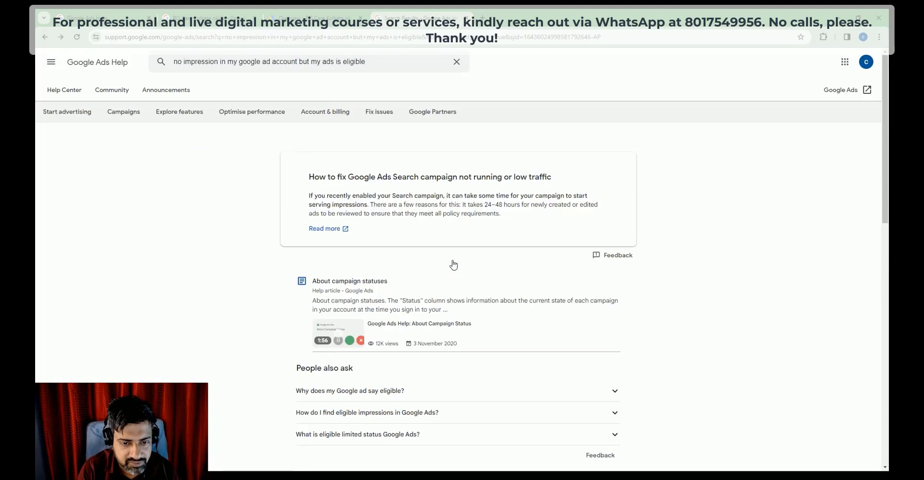
scroll(476, 270, "down", 14)
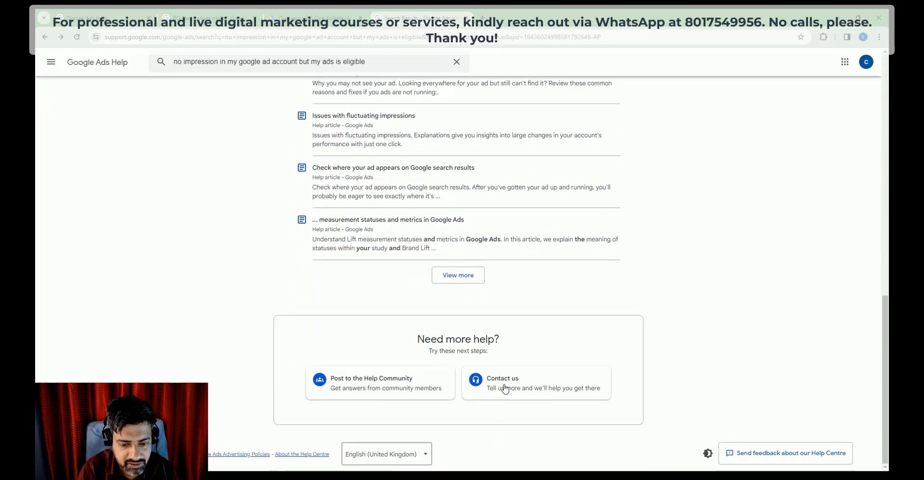
left_click(504, 388)
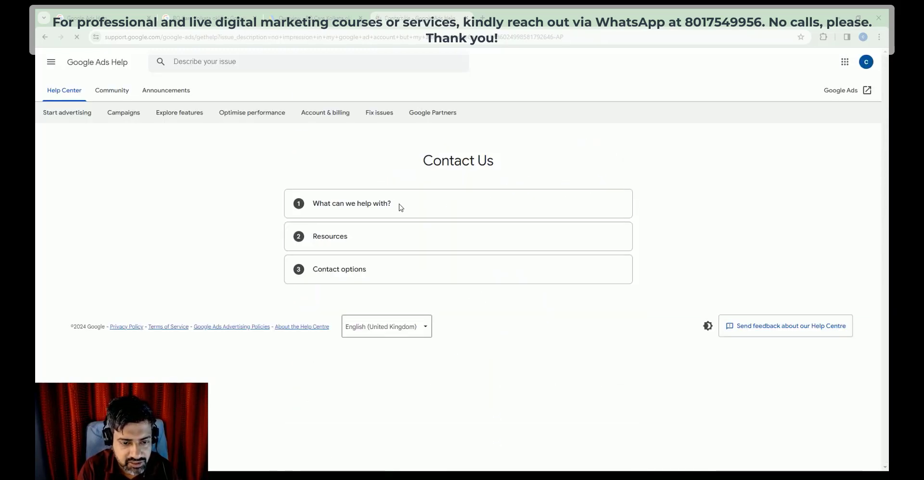
Step: Choose the ad account's Customer ID for the support request
left_click(437, 282)
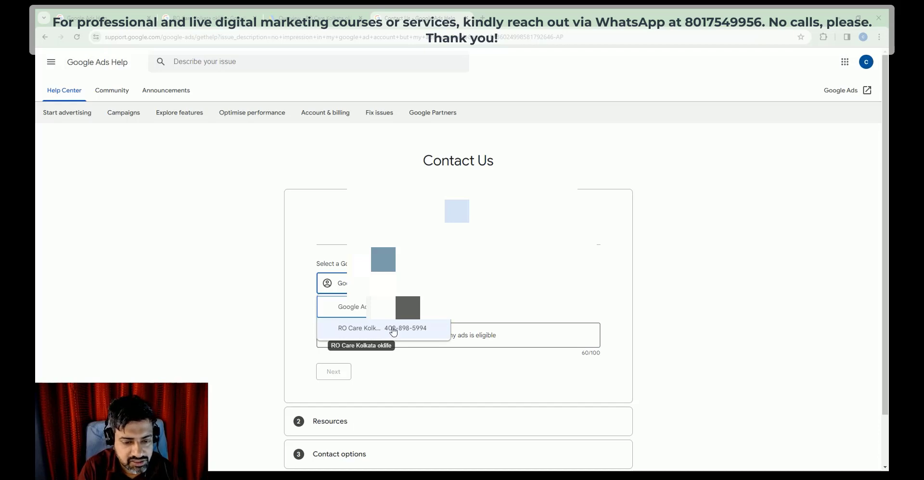
left_click(395, 331)
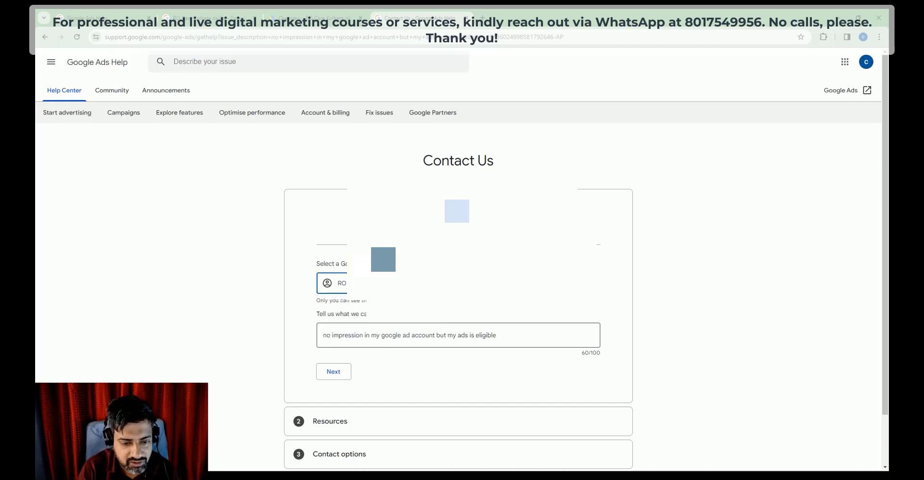
left_click(390, 337)
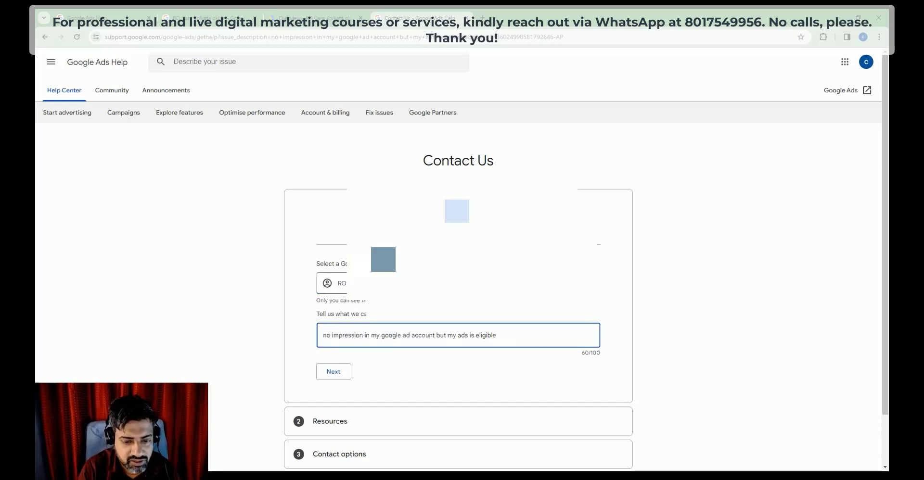
Step: Enter the single-sentence no-impressions description and choose the Ads not running category
key("ctrl+a")
key("ctrl+c")
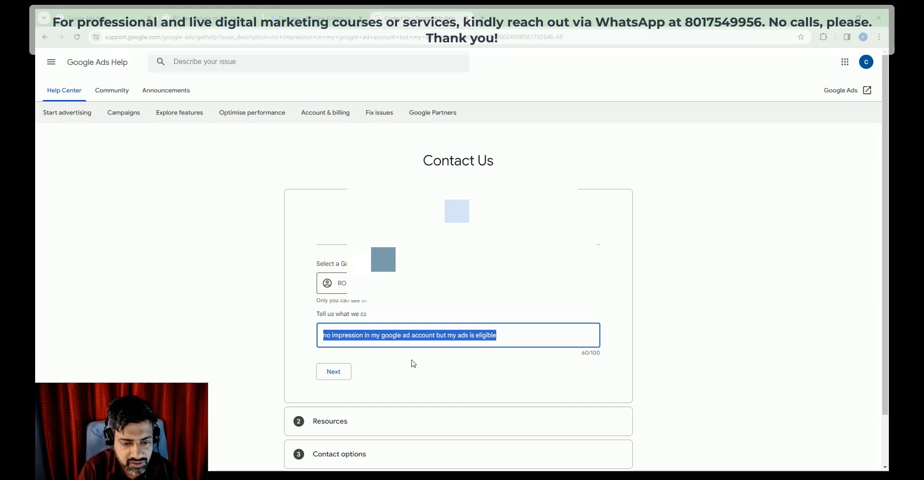
left_click(448, 361)
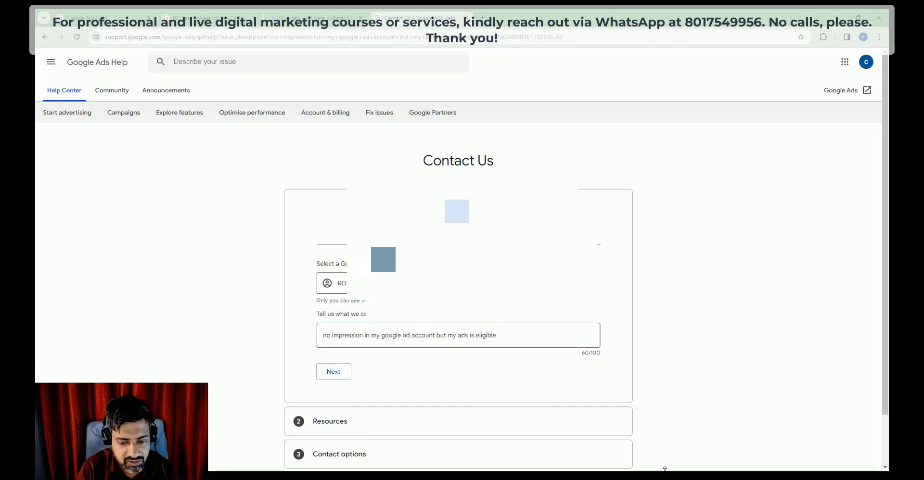
left_click(327, 336)
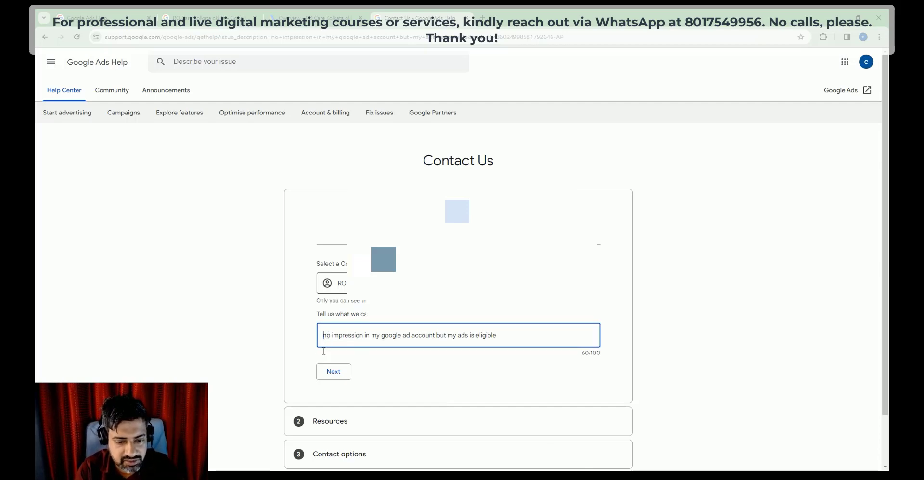
type("no impression in my google ad account bu")
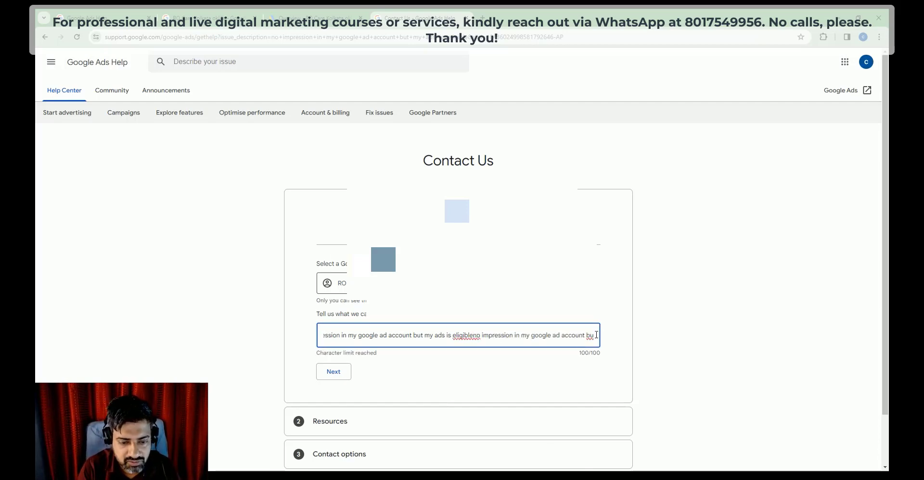
key("ctrl+a")
key("BackSpace")
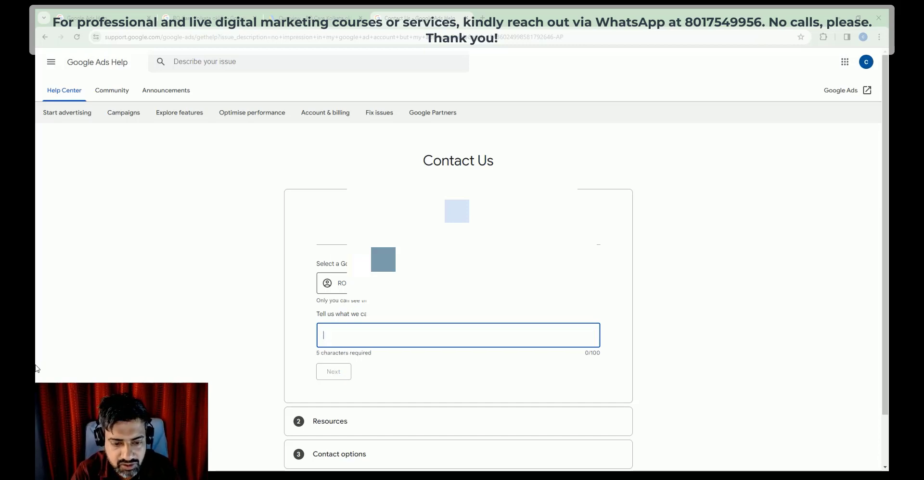
key("ctrl+v")
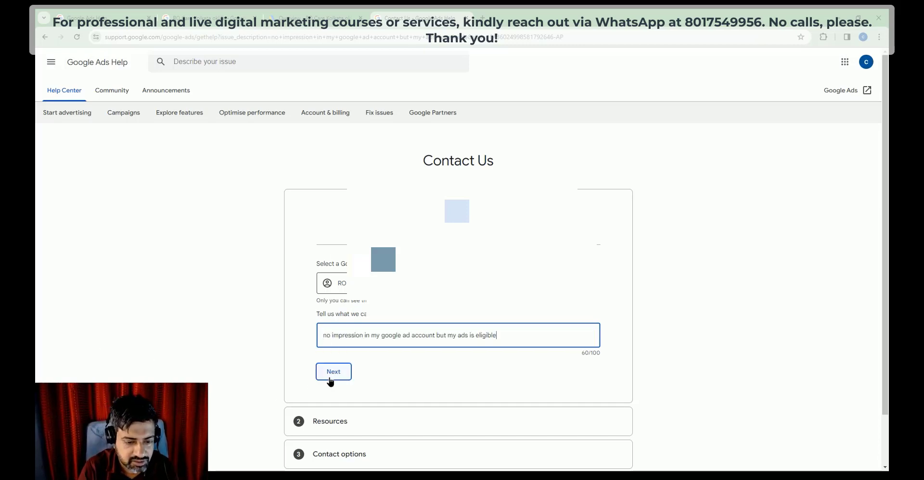
left_click(333, 372)
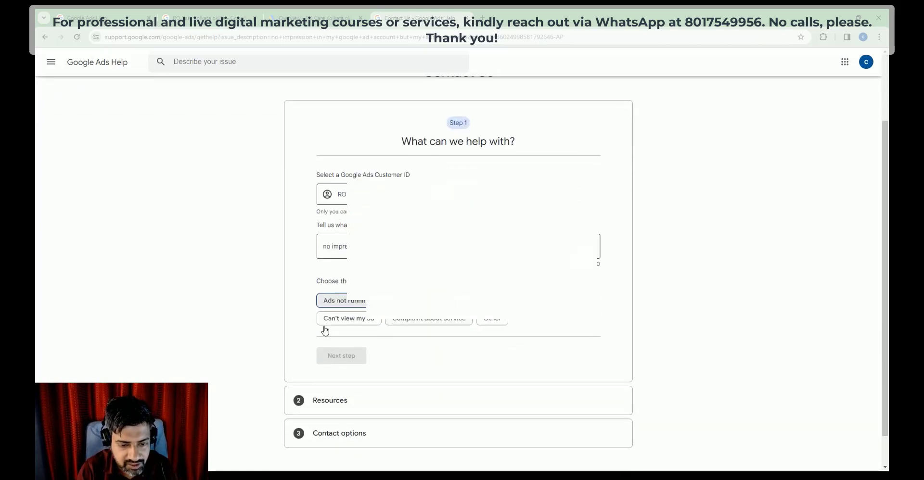
left_click(341, 302)
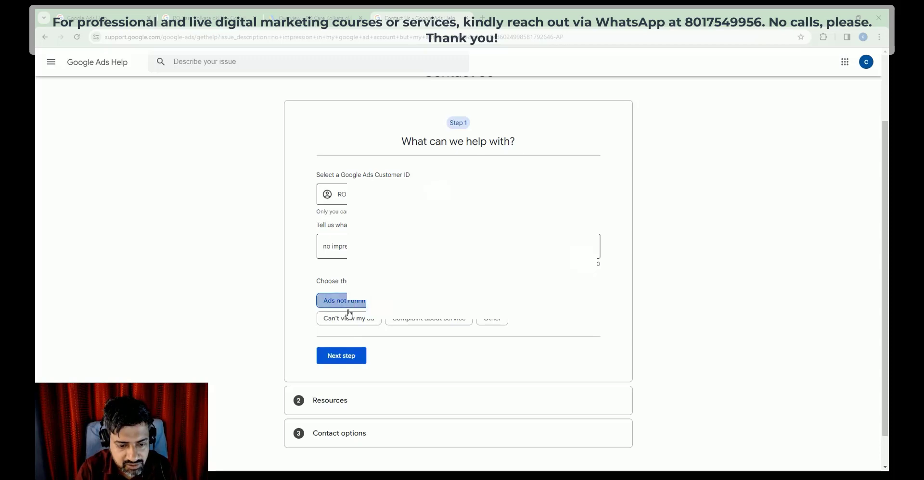
left_click(347, 356)
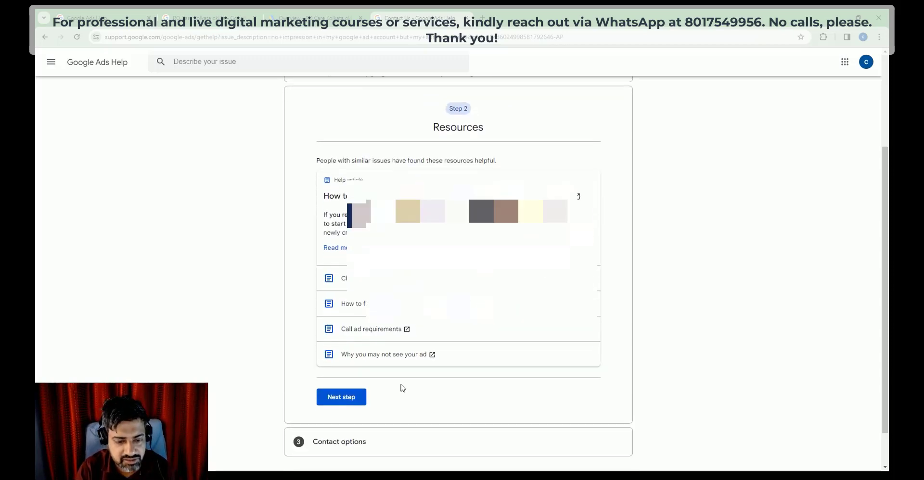
Step: Move past the suggested resources to the contact options, first selecting email
left_click(344, 398)
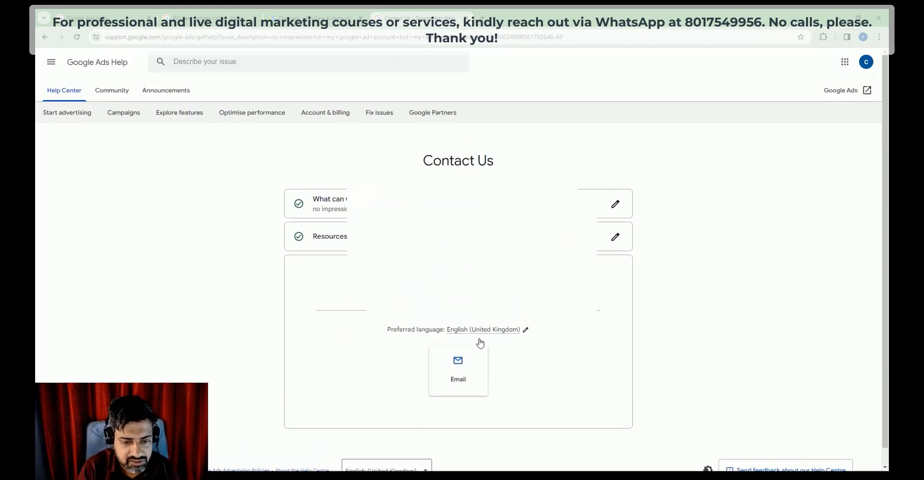
left_click(475, 383)
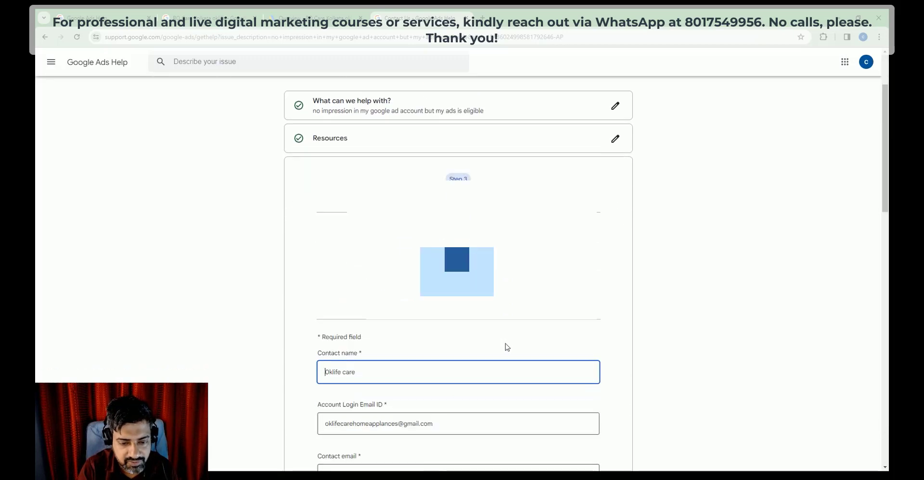
scroll(458, 274, "down", 1)
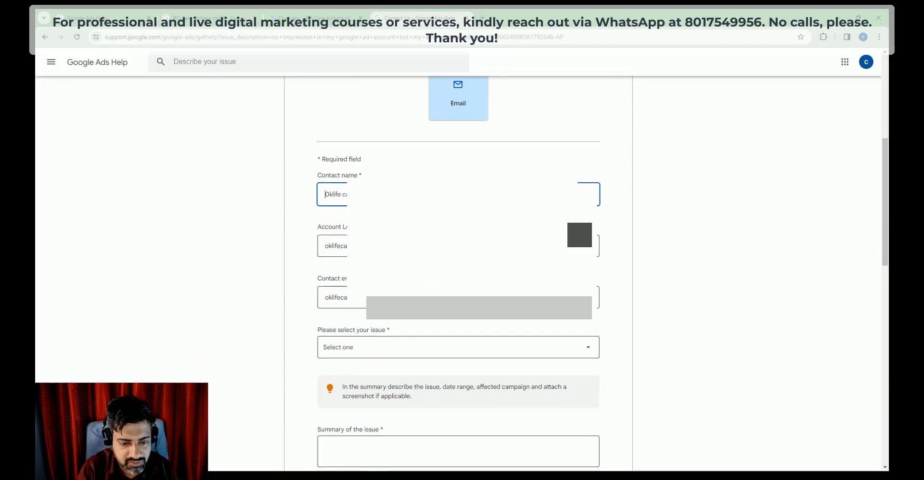
scroll(458, 274, "up", 4)
scroll(458, 274, "down", 10)
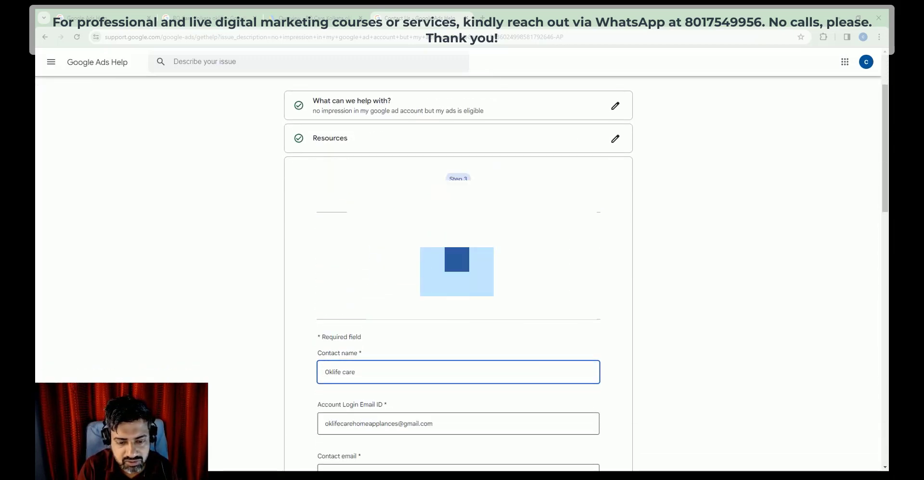
scroll(457, 274, "down", 1)
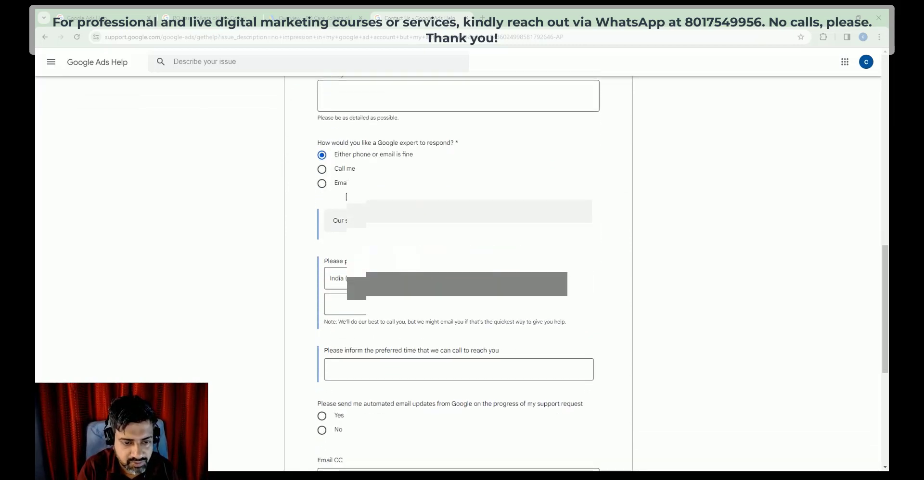
Step: Choose Call me as the response method and enter the contact phone number
left_click(322, 169)
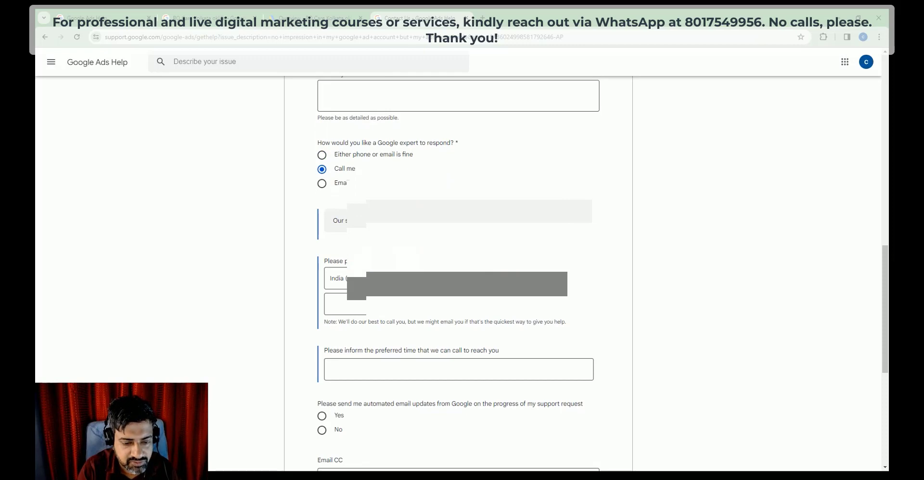
left_click(359, 308)
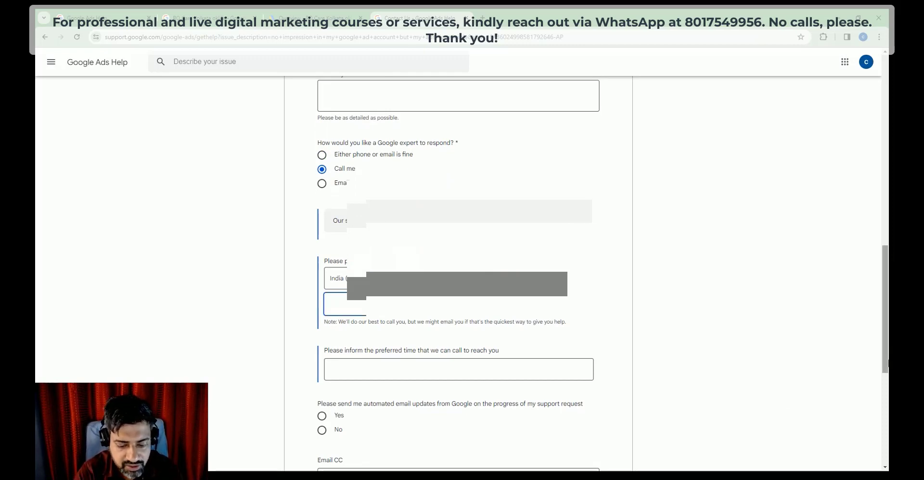
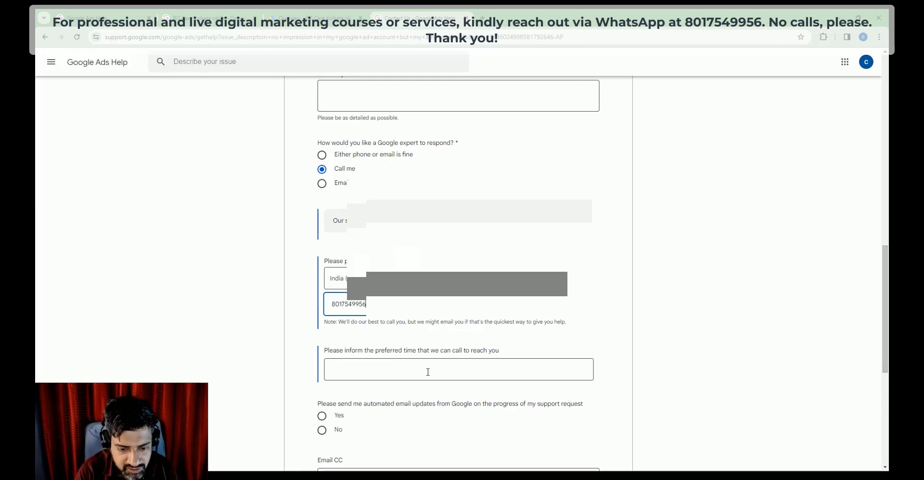
Step: Enter 12 am as the preferred call time and opt in to email progress updates
scroll(428, 373, "down", 3)
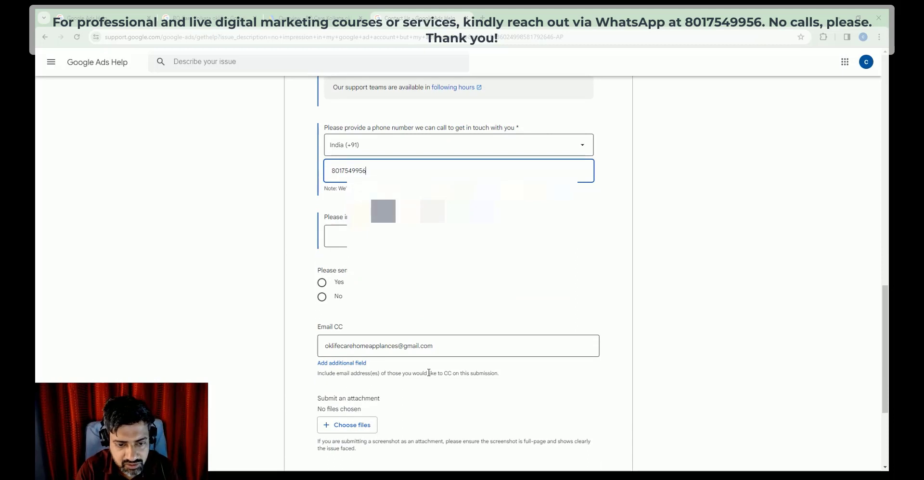
scroll(429, 373, "down", 1)
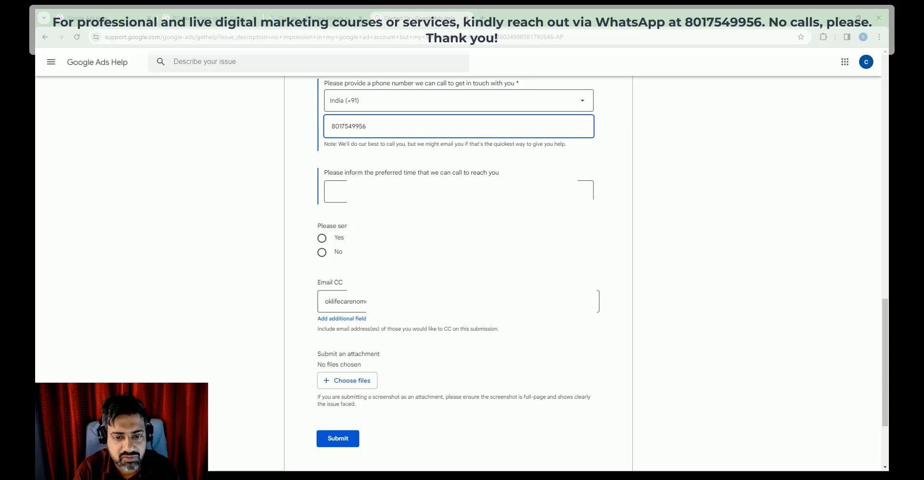
key("Tab")
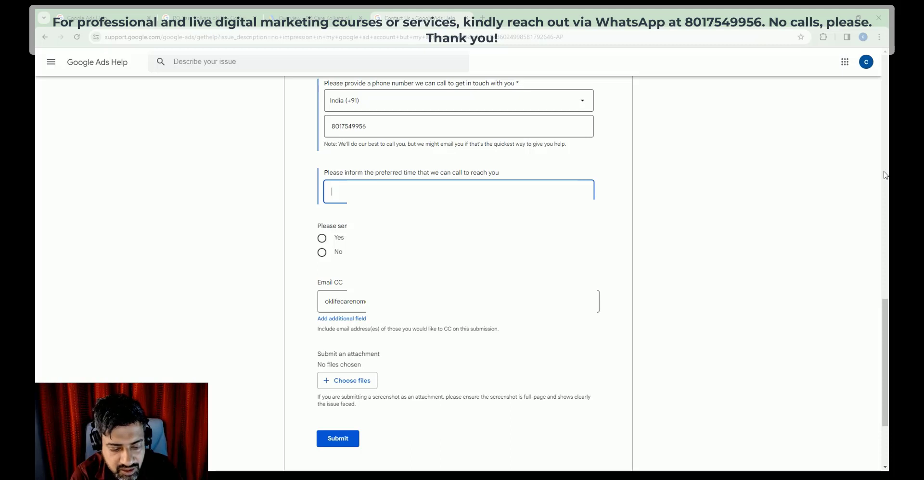
type("12")
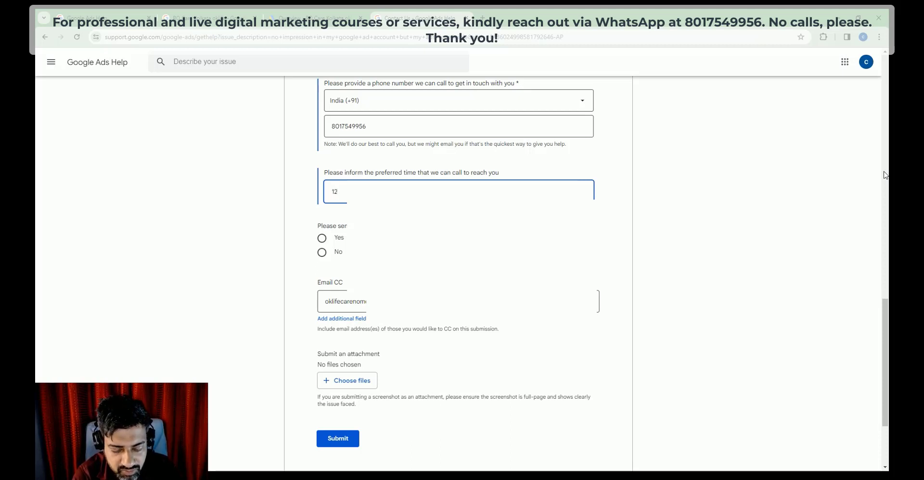
type(" am")
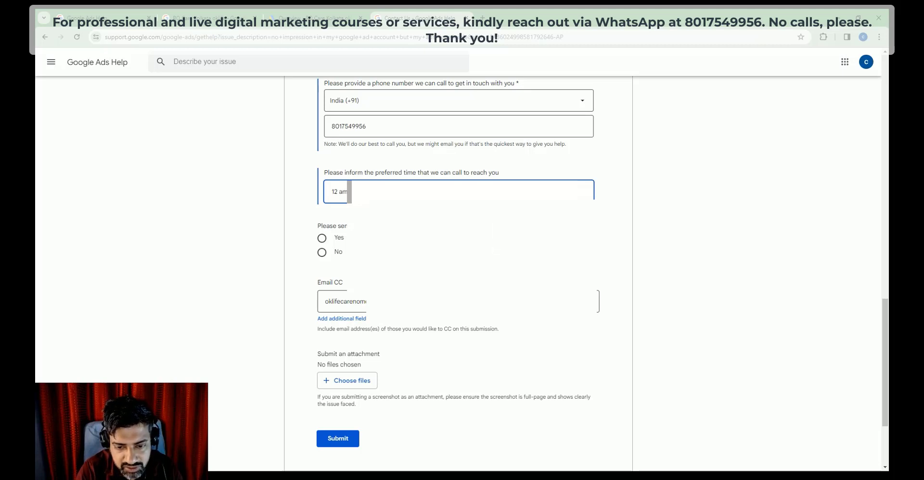
left_click(322, 239)
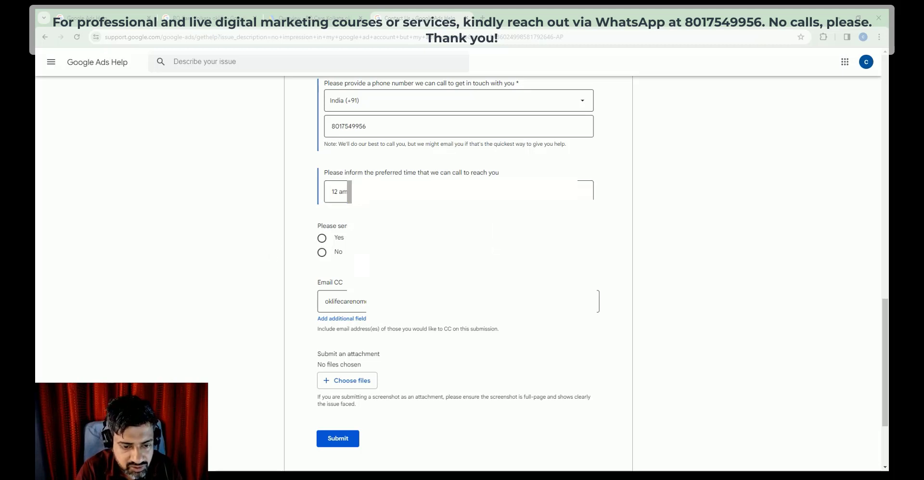
Step: Paste the no-impressions summary into the issue summary field
scroll(463, 322, "down", 3)
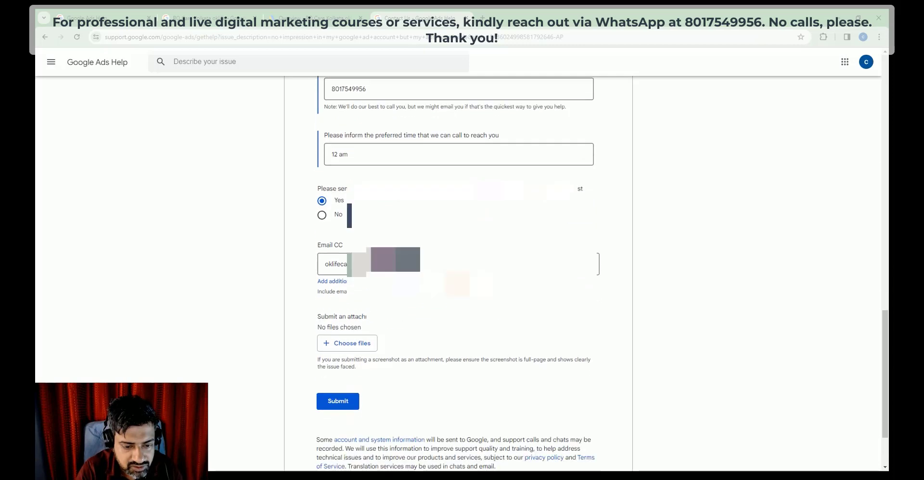
scroll(458, 269, "up", 15)
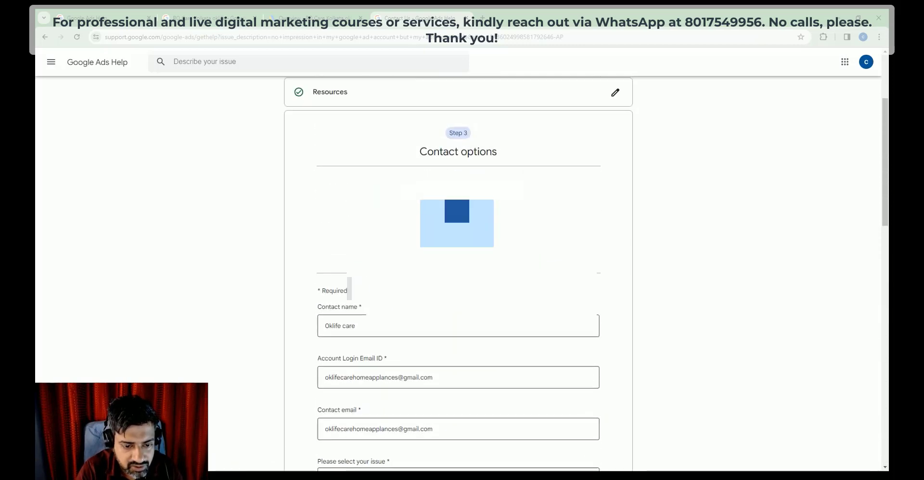
scroll(458, 270, "down", 4)
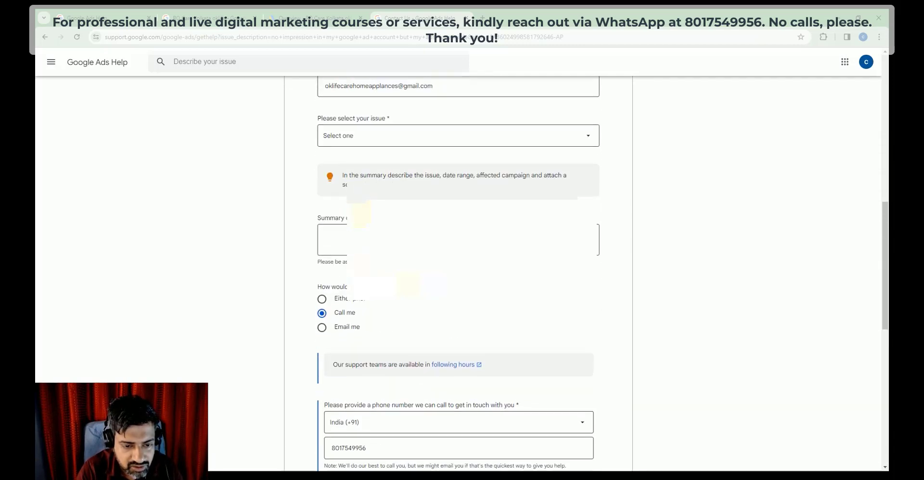
left_click(457, 239)
key("ctrl+v")
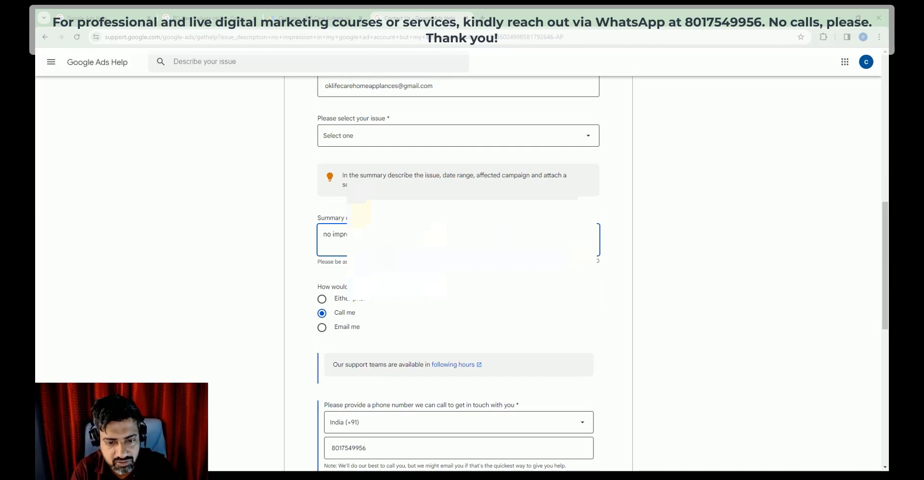
scroll(458, 269, "down", 8)
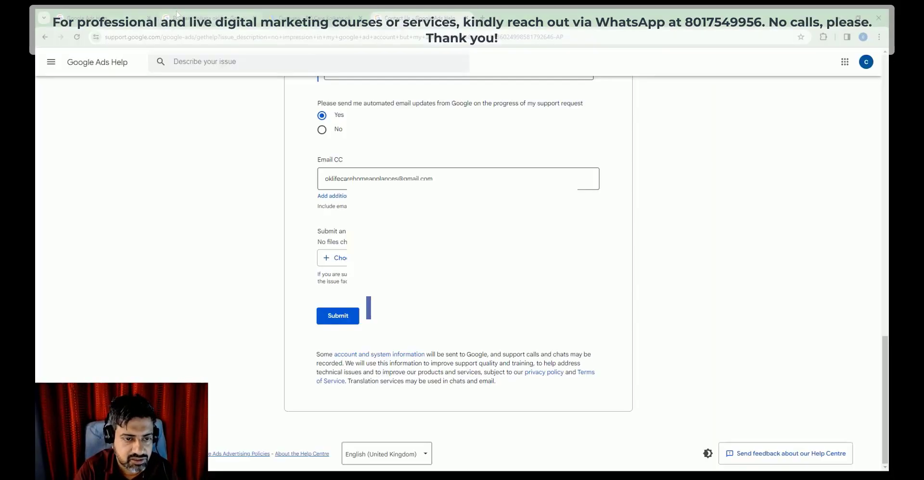
Step: Check the search and Google Ads tabs, then attach Screenshot_8.jpg and try submitting
left_click(176, 10)
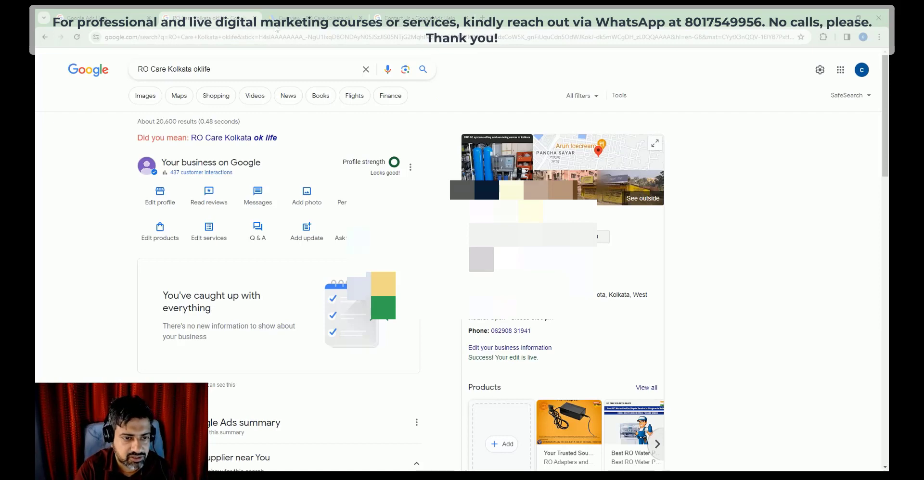
left_click(308, 18)
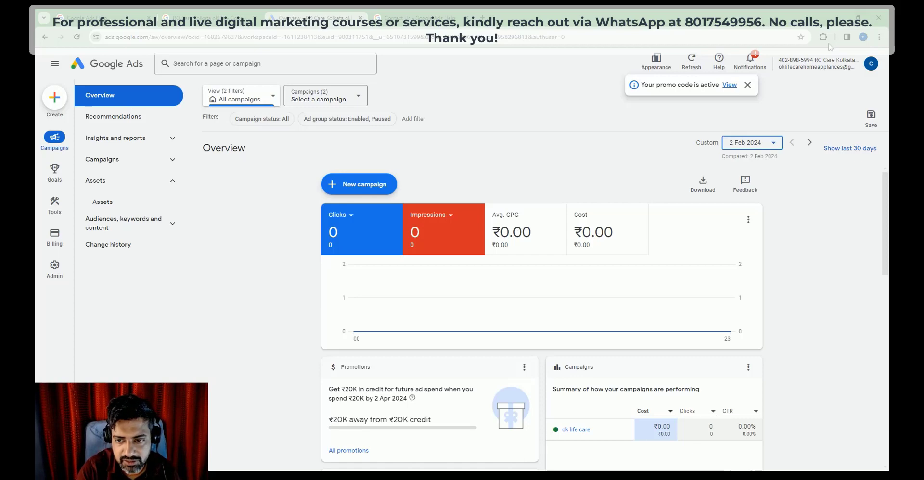
left_click(410, 16)
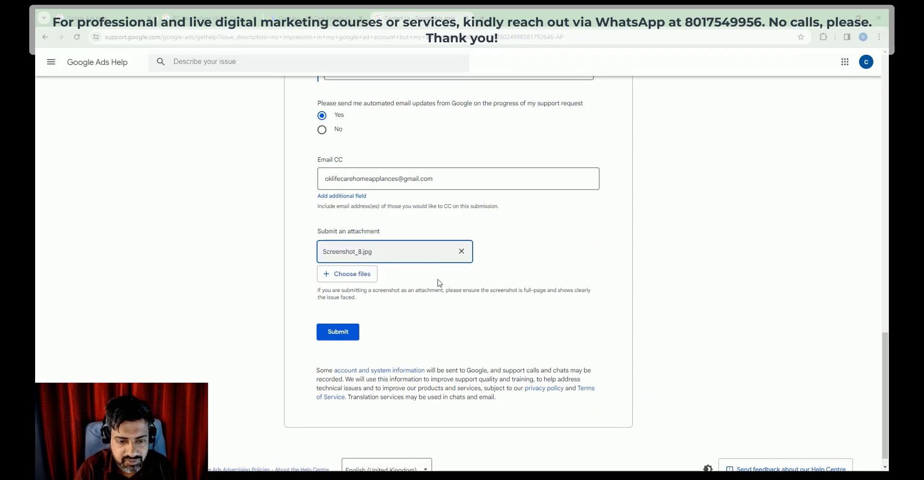
left_click(345, 336)
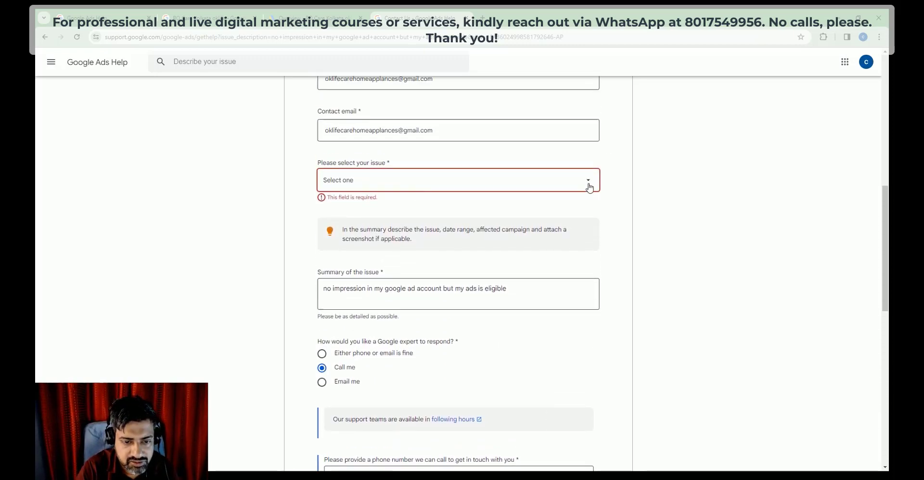
Step: Choose Ads serving issues as the issue type so the Campaign name field appears
left_click(588, 183)
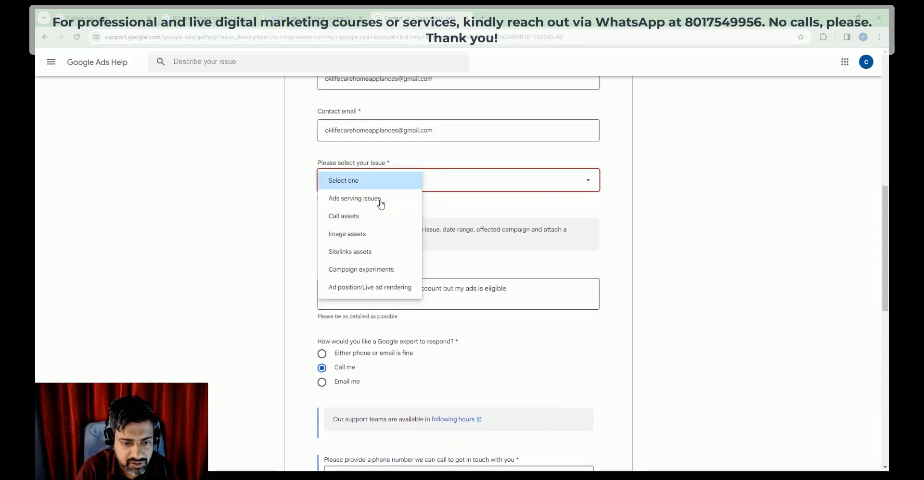
left_click(380, 199)
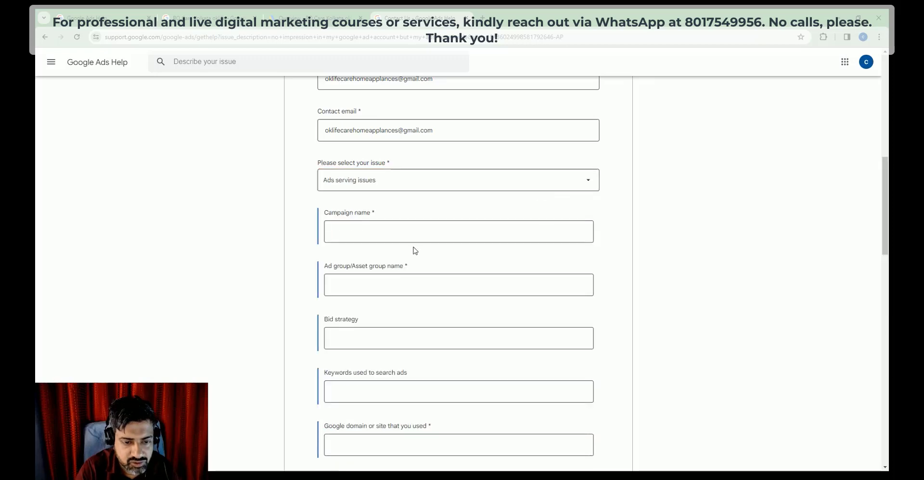
scroll(414, 241, "down", 2)
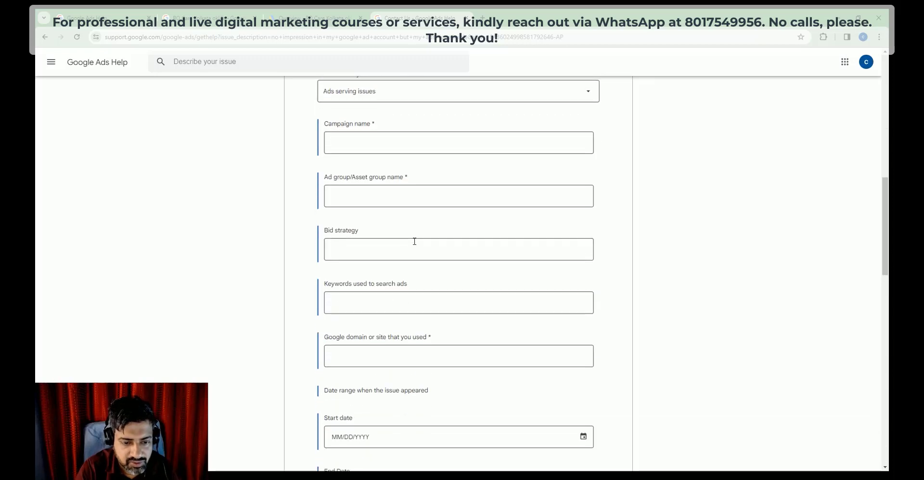
scroll(414, 241, "up", 1)
left_click(588, 136)
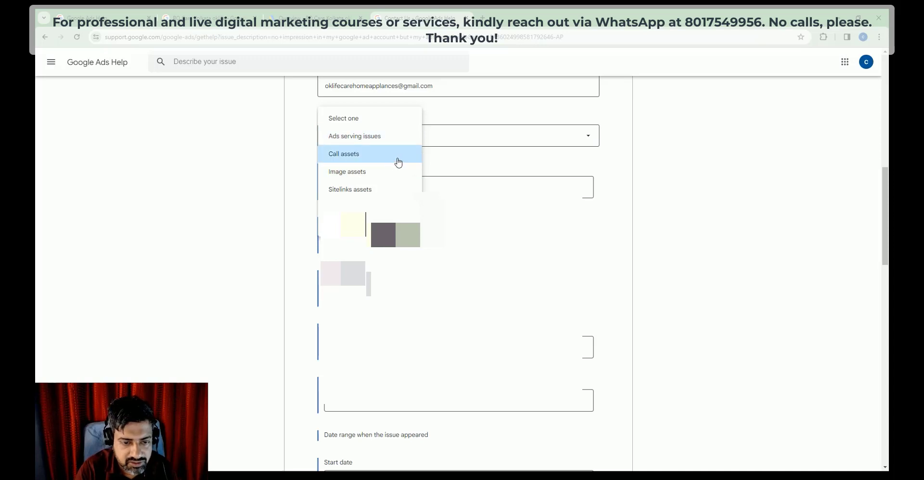
left_click(477, 157)
left_click(396, 187)
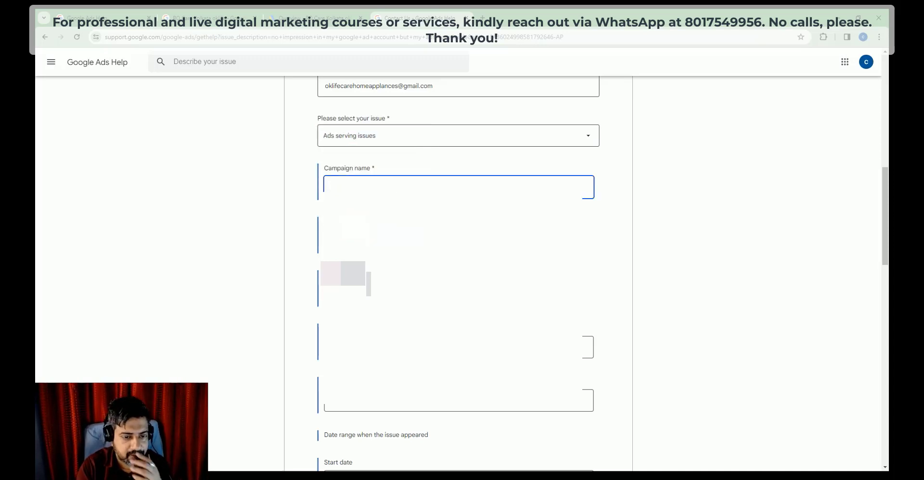
left_click(215, 18)
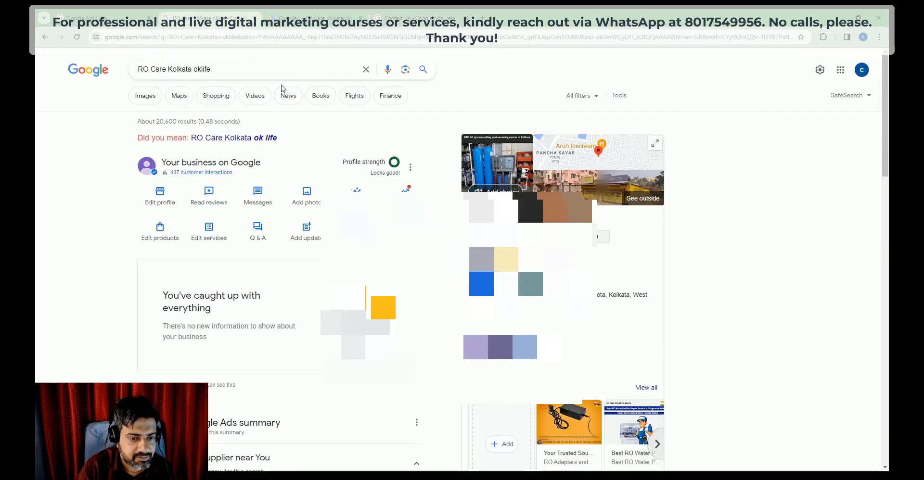
Step: Find the ok life care campaign in the Google Ads Campaigns table and copy its name
scroll(246, 260, "down", 2)
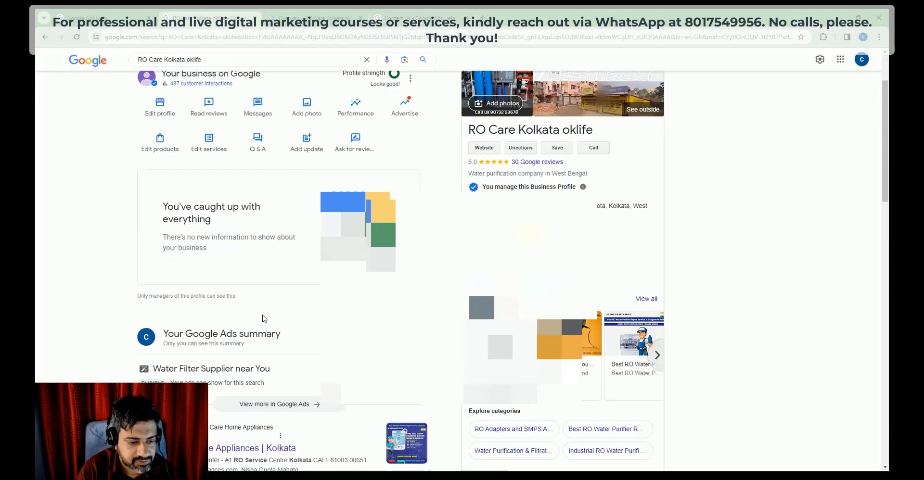
scroll(264, 321, "down", 1)
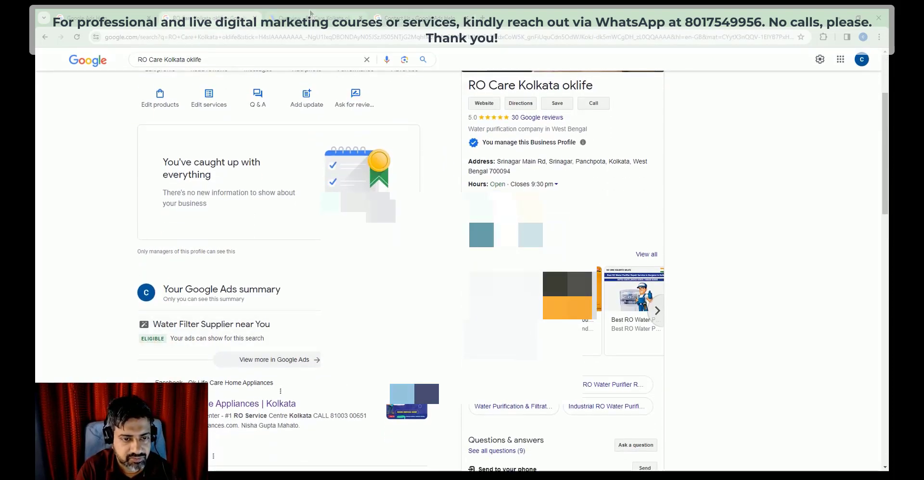
left_click(310, 17)
left_click(120, 17)
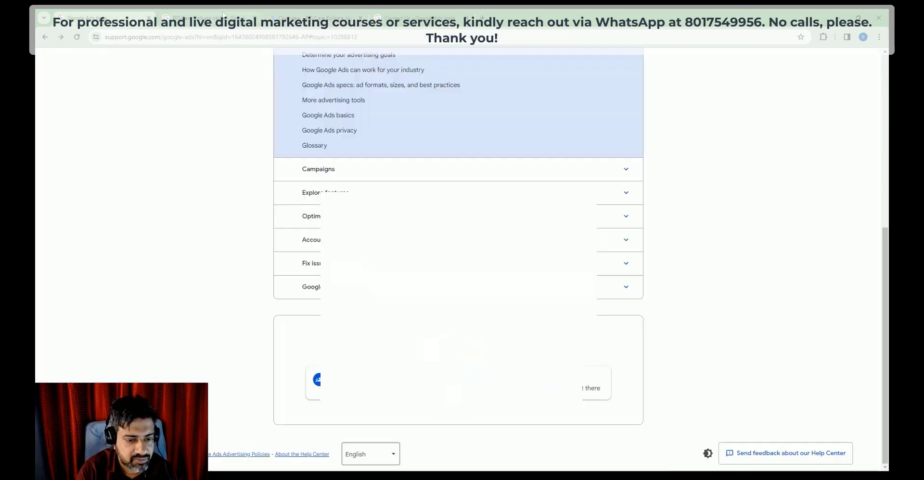
left_click(223, 16)
left_click(311, 17)
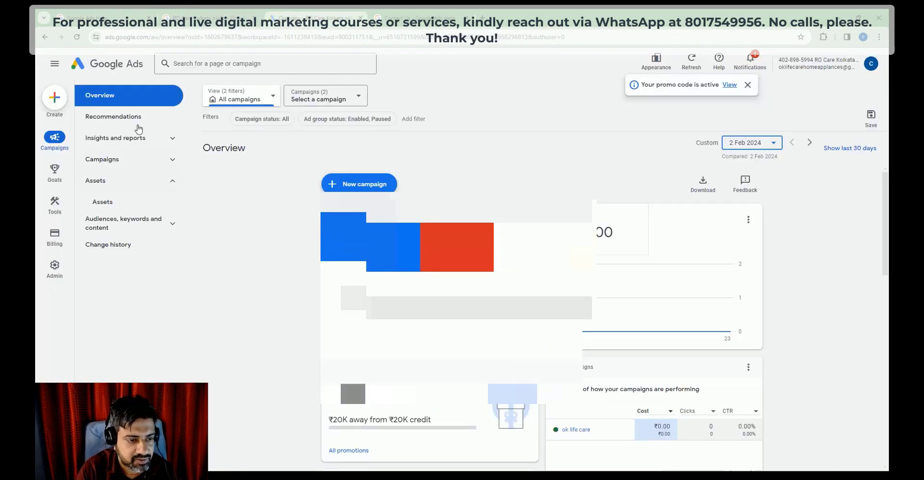
left_click(121, 163)
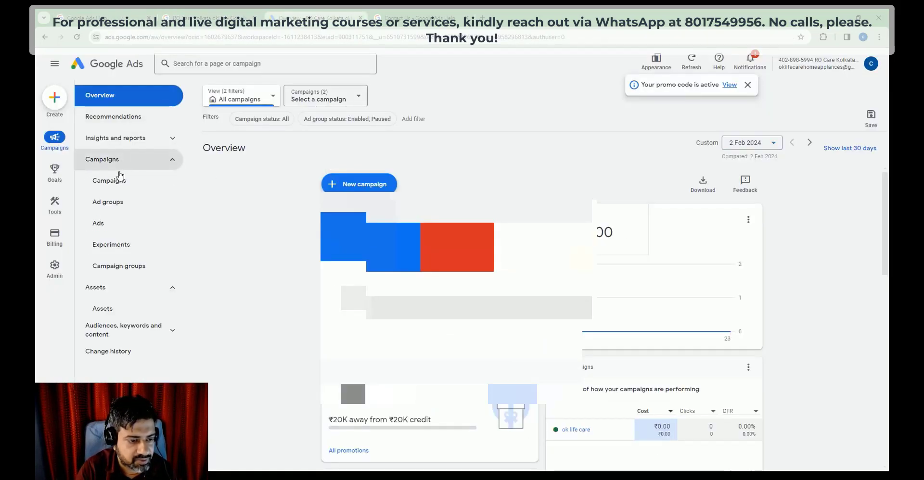
left_click(116, 182)
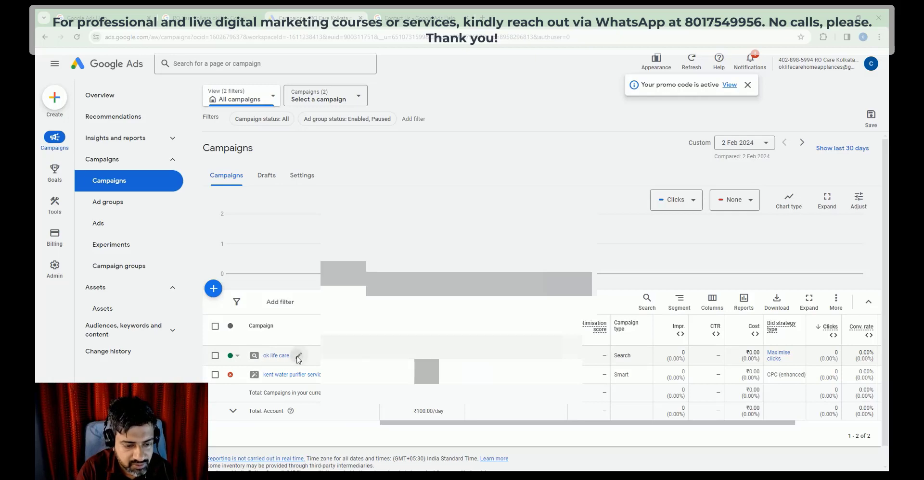
left_click(298, 355)
triple_click(268, 380)
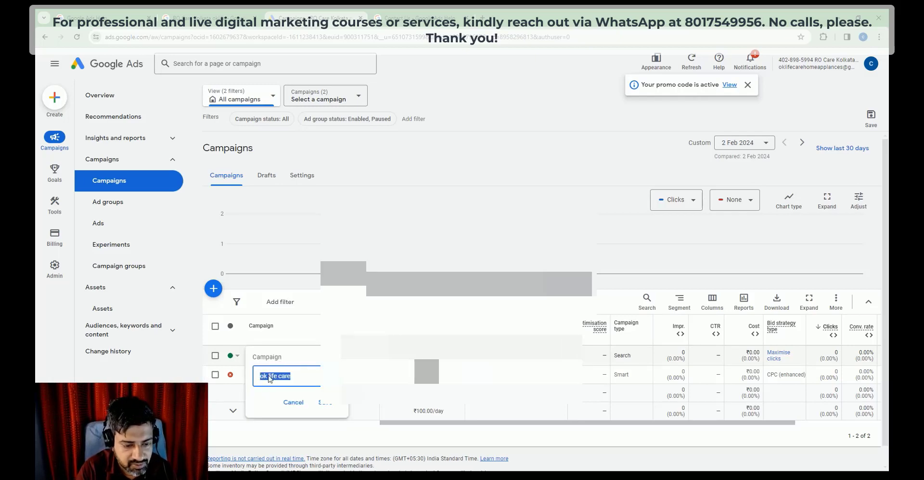
left_click(475, 181)
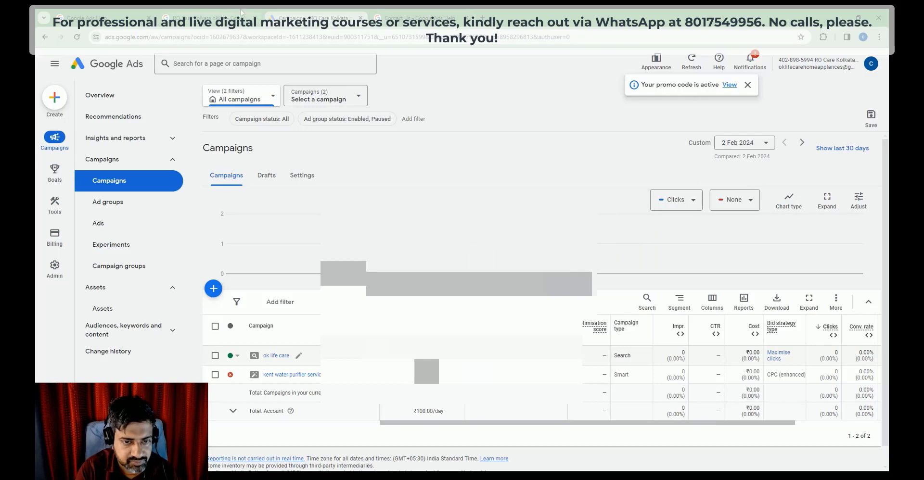
Step: Enter 'ok life care' as the Campaign name on the support form
left_click(211, 18)
left_click(435, 16)
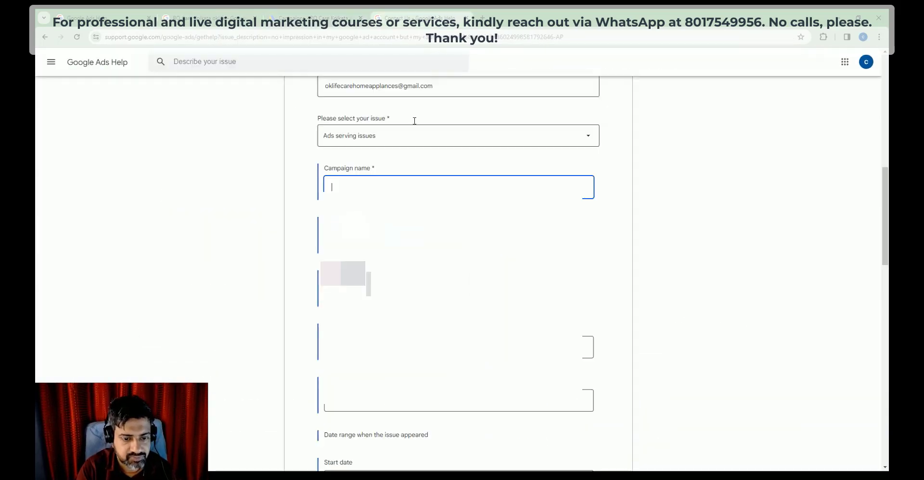
type("ok life care")
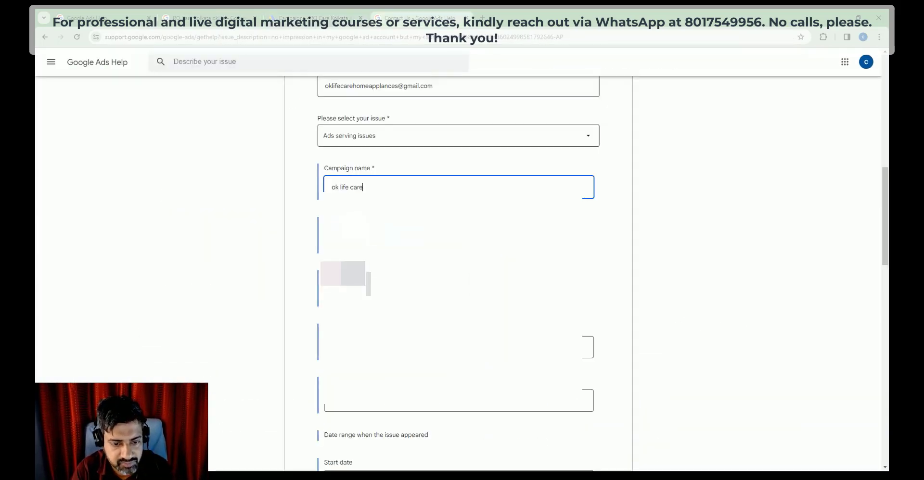
key("Tab")
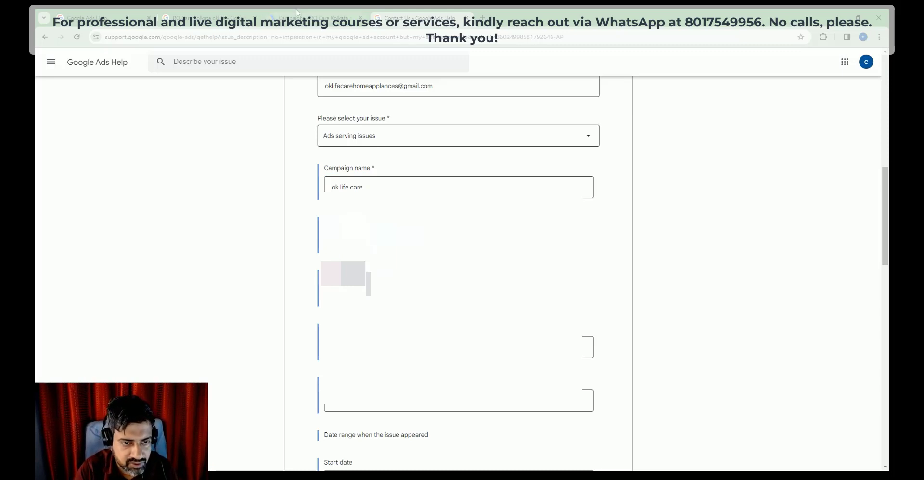
key("ctrl+2")
left_click(90, 12)
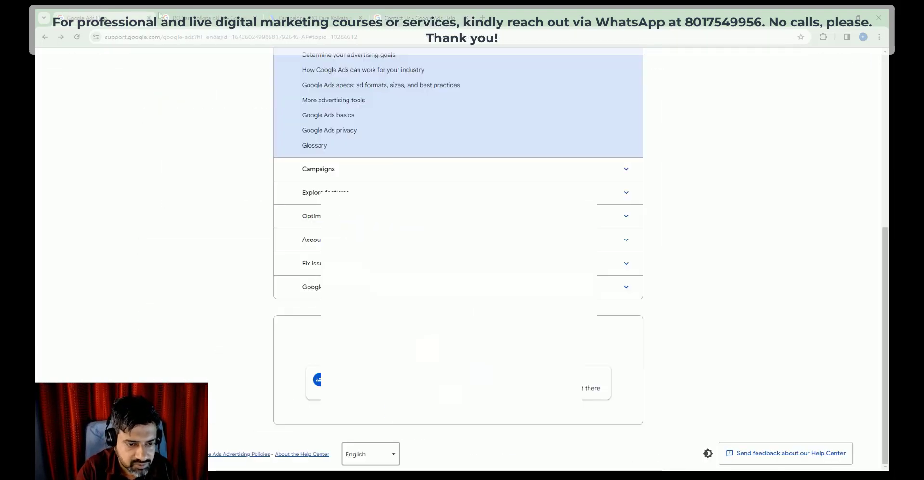
Step: Rename the ad group 'Ad group 1' to 'ok life care maps ads' and save it
left_click(250, 12)
left_click(313, 14)
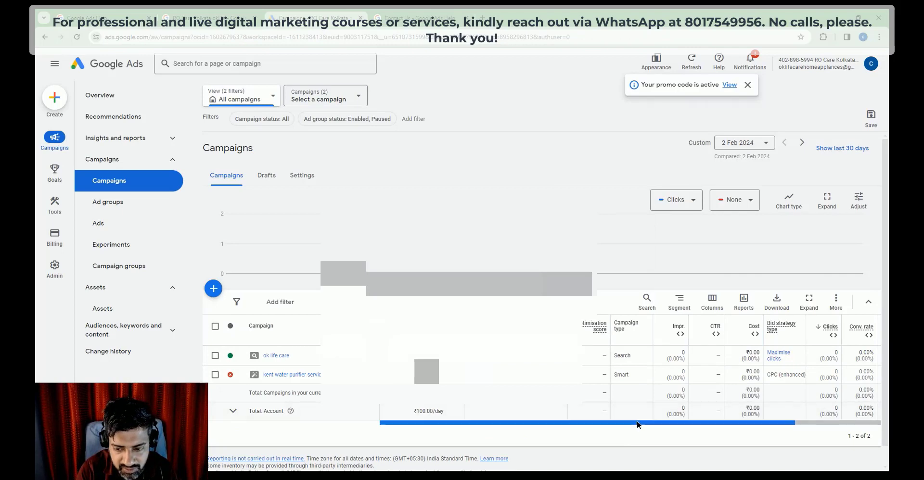
left_click_drag(661, 422, 747, 419)
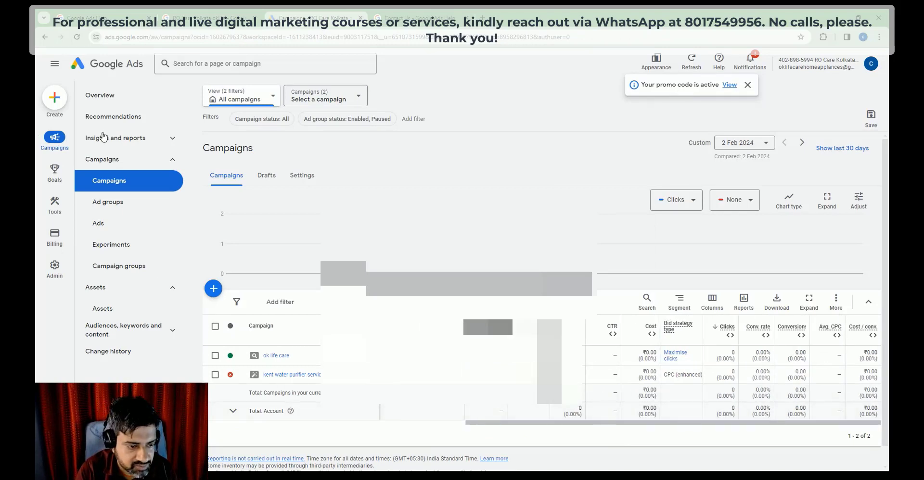
left_click(106, 202)
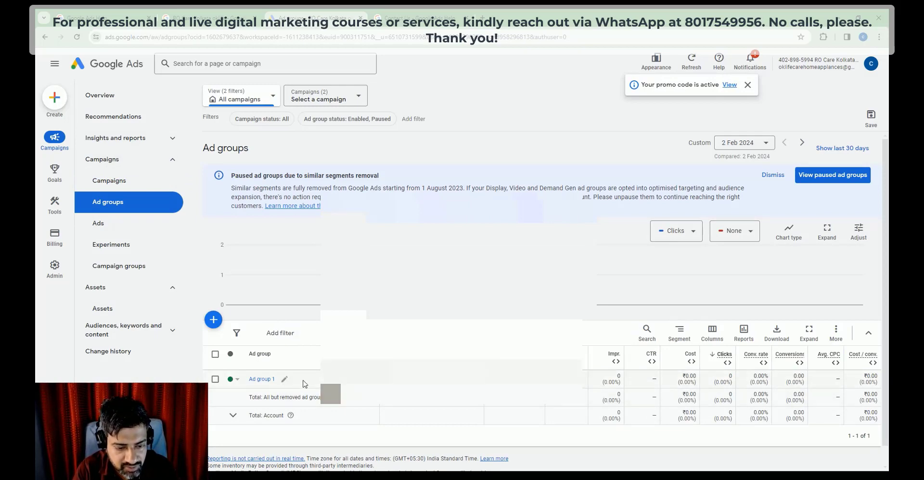
left_click(285, 381)
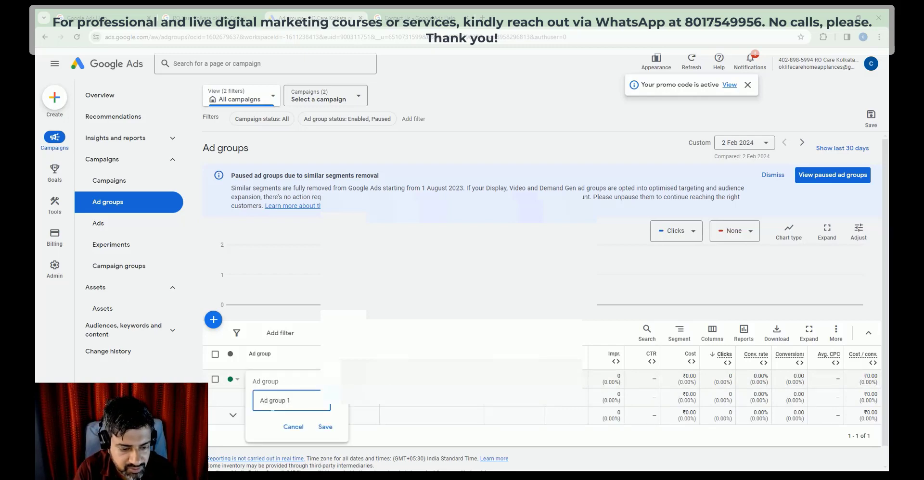
key("ctrl+a")
key("BackSpace")
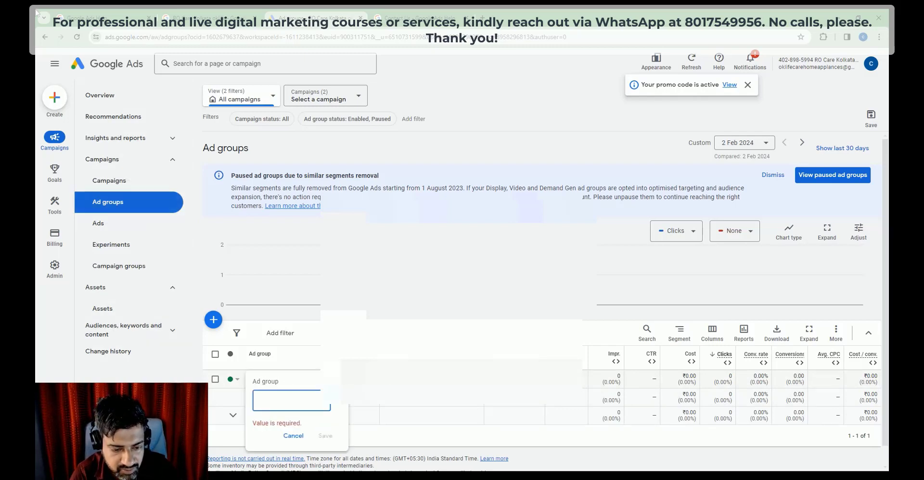
type("ok life care")
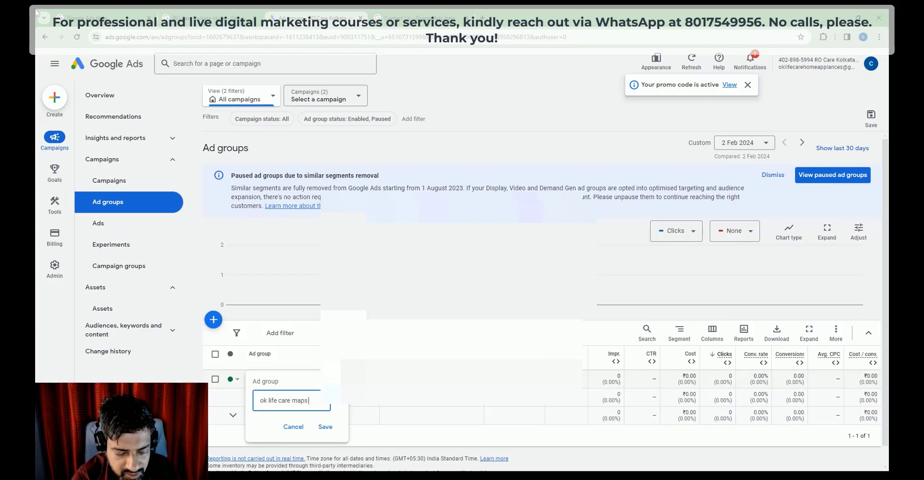
type("maps ads")
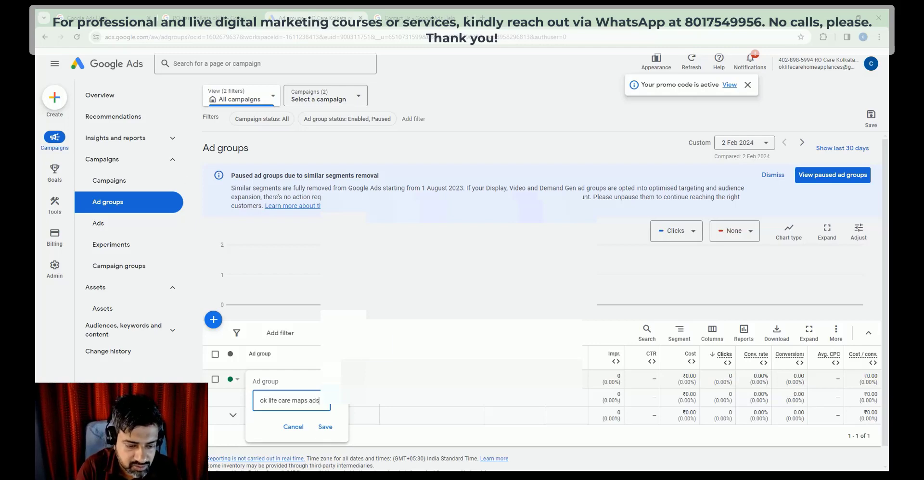
key("ctrl+a")
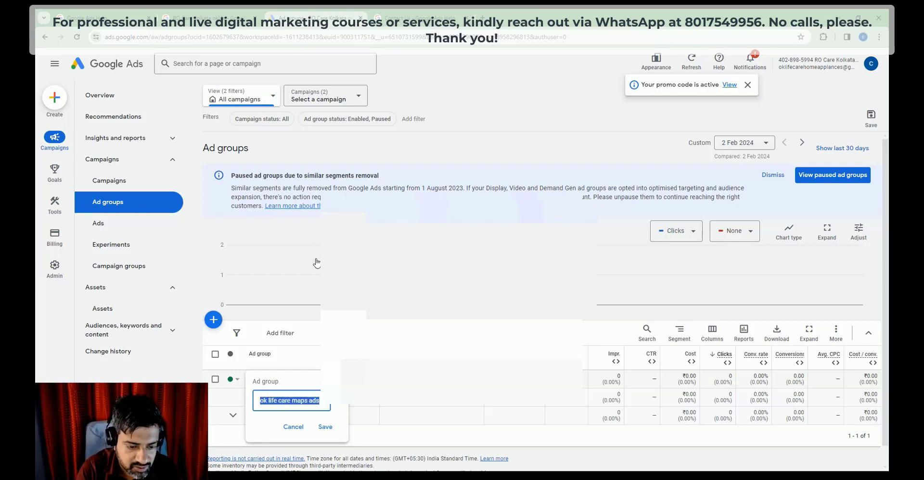
left_click(325, 427)
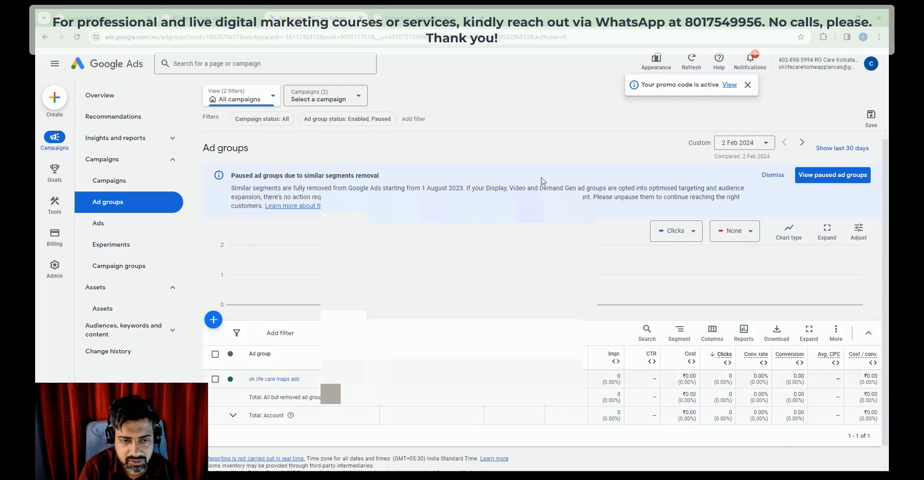
left_click(419, 18)
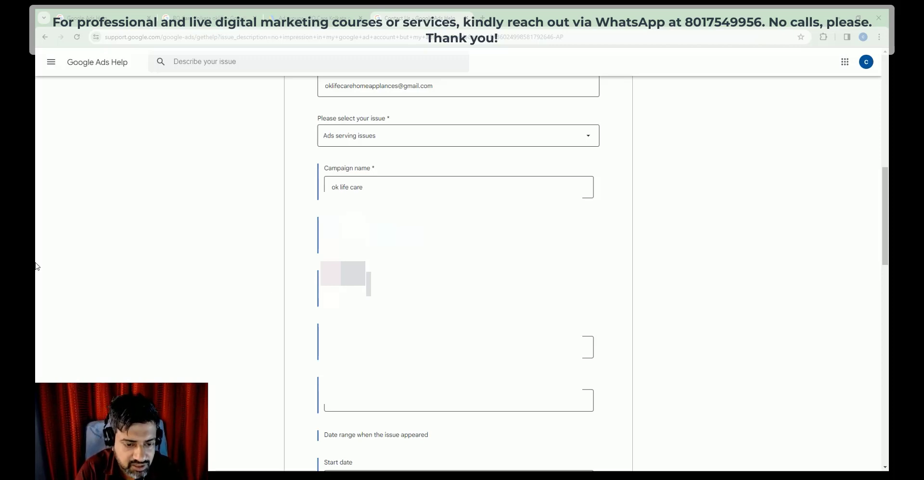
Step: Save the ad group name as 'ok life care maps ads'
left_click(313, 18)
left_click(304, 380)
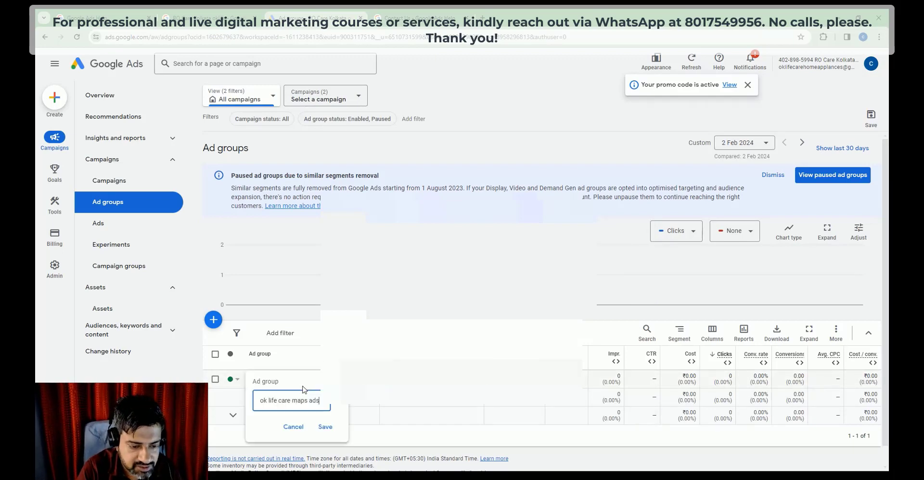
left_click(325, 427)
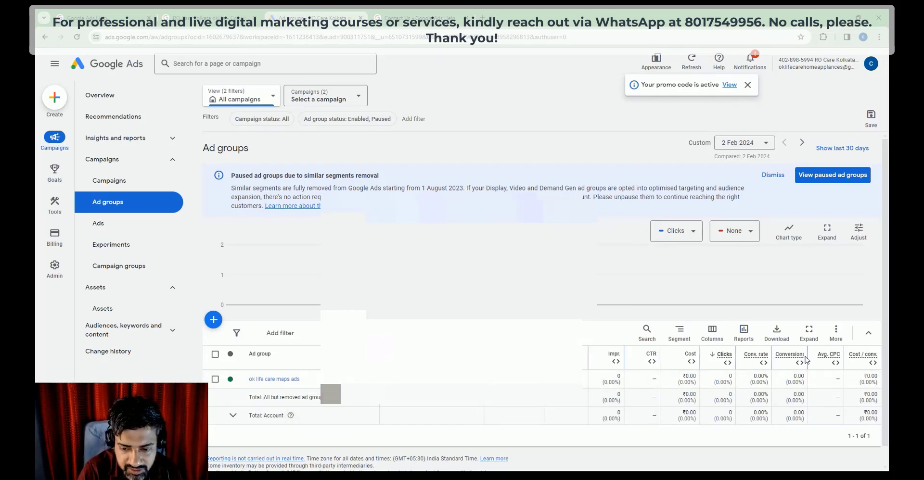
scroll(806, 360, "down", 1)
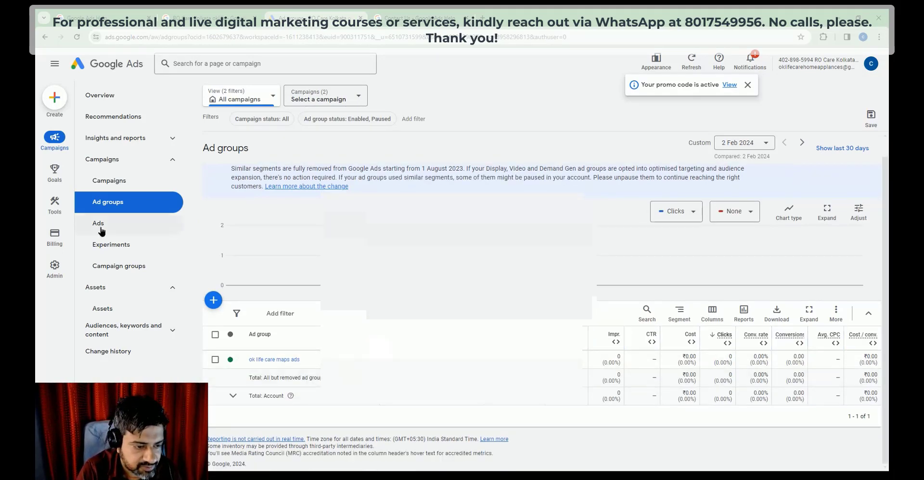
Step: Open the Ads list and edit the responsive search ad to review its headlines and descriptions
left_click(99, 224)
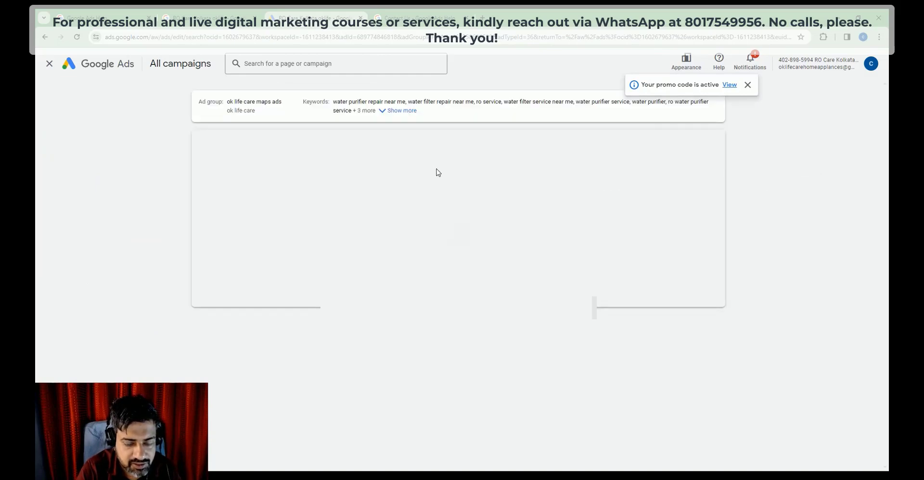
scroll(457, 288, "down", 5)
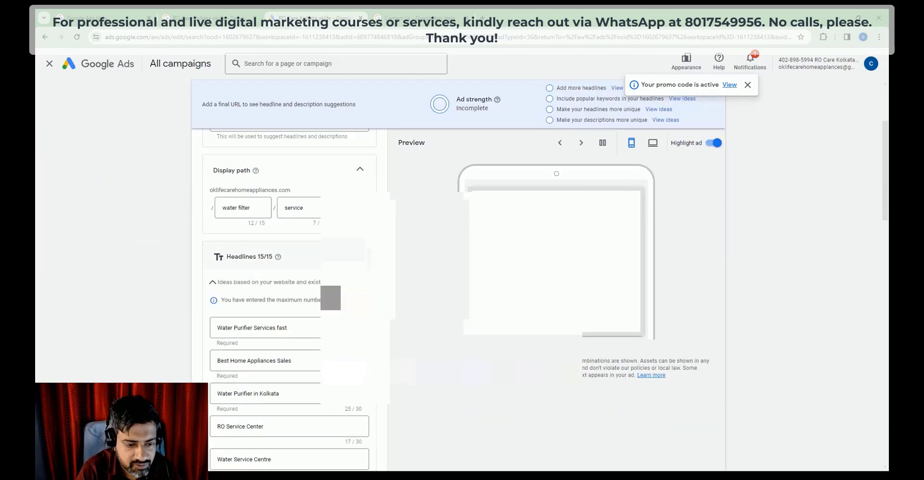
scroll(289, 289, "down", 2)
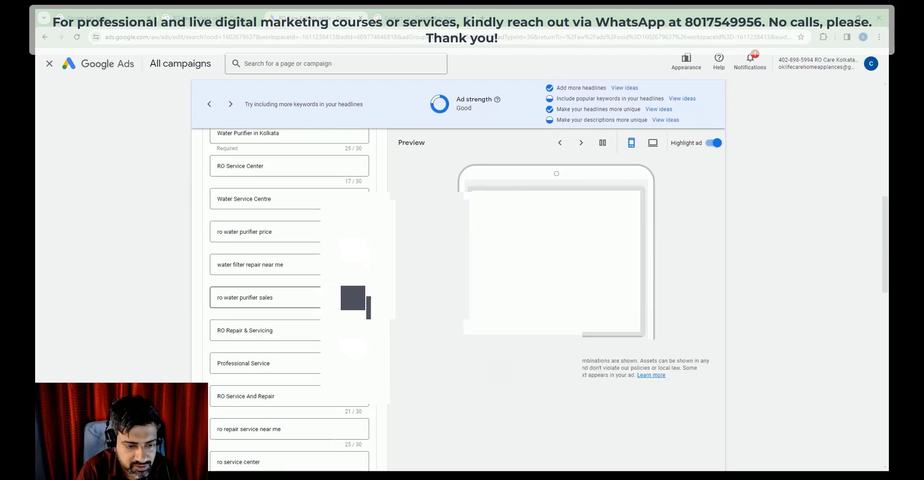
scroll(317, 357, "up", 3)
scroll(318, 356, "down", 9)
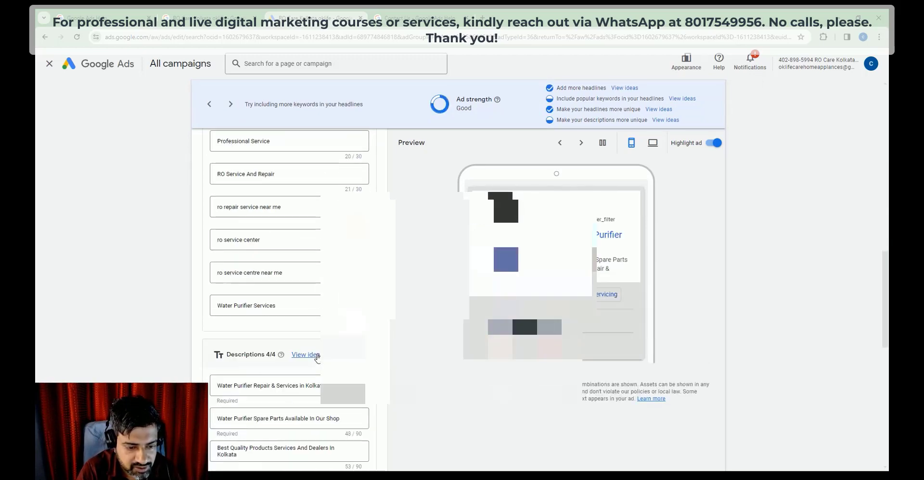
scroll(318, 357, "down", 8)
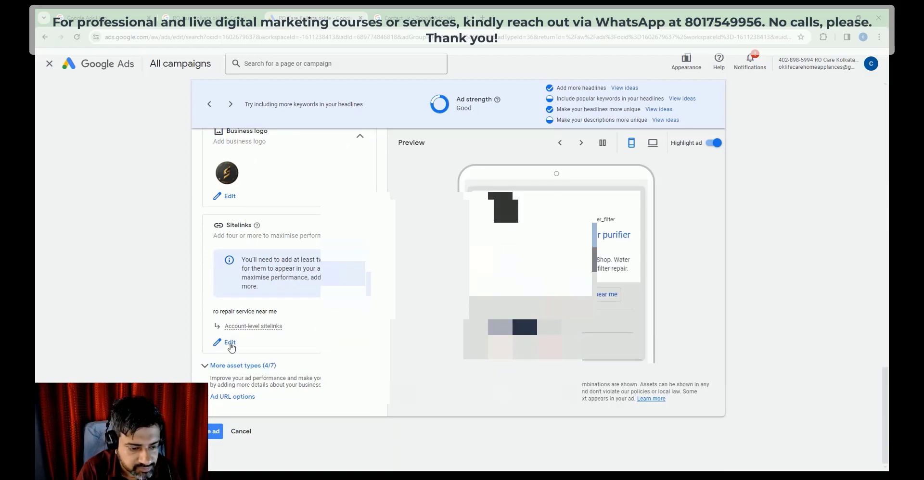
Step: Expand the ad's More asset types and Ad URL options, then save the ad
left_click(215, 375)
scroll(299, 377, "down", 3)
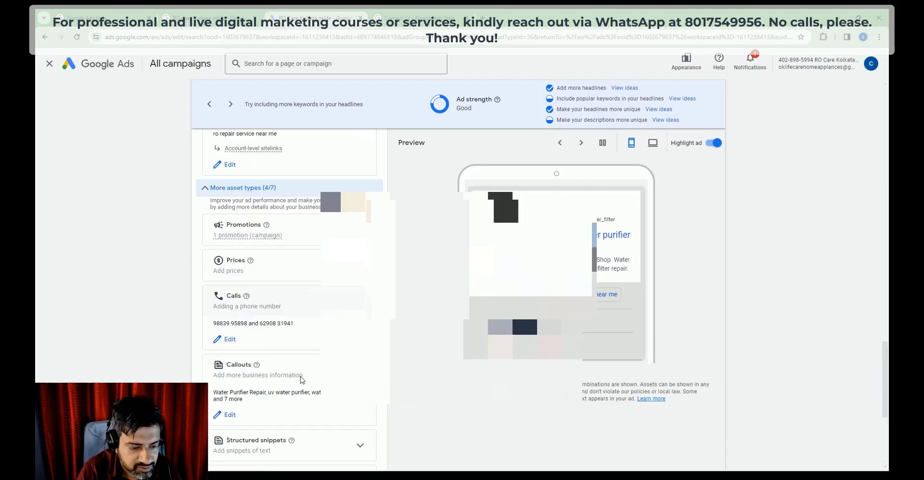
scroll(302, 380, "down", 5)
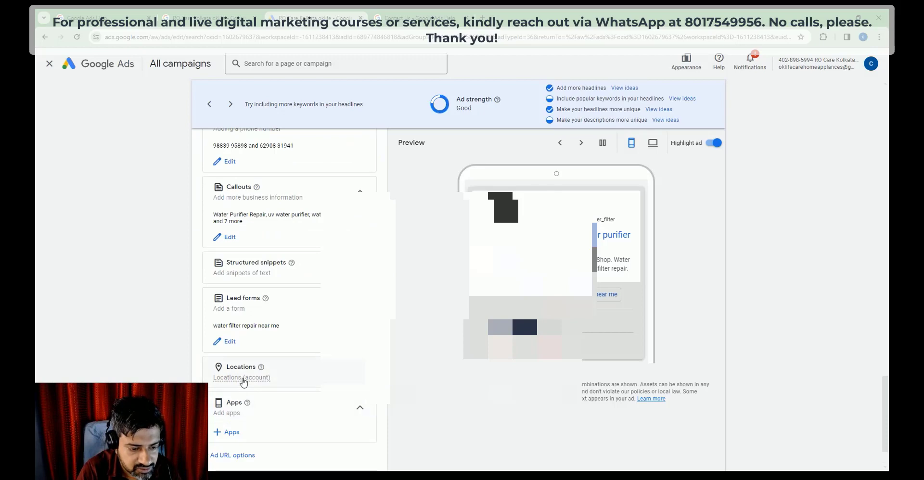
left_click(232, 411)
scroll(286, 384, "down", 3)
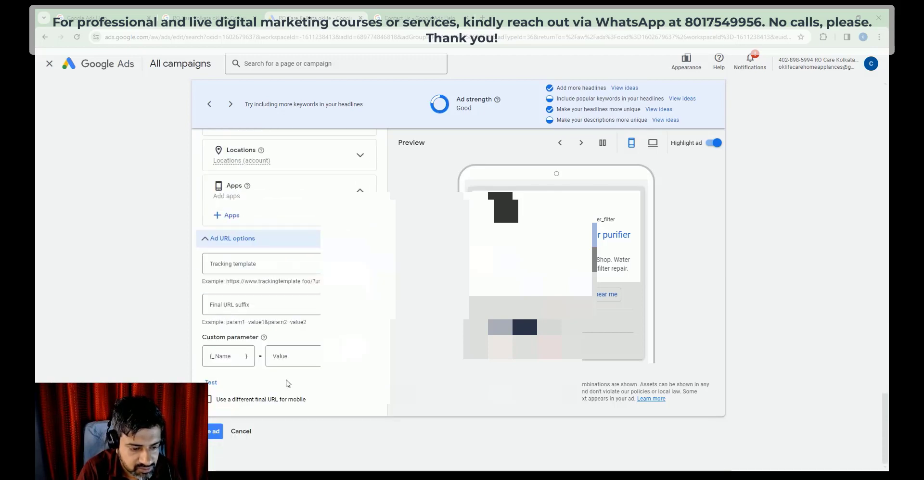
left_click(216, 431)
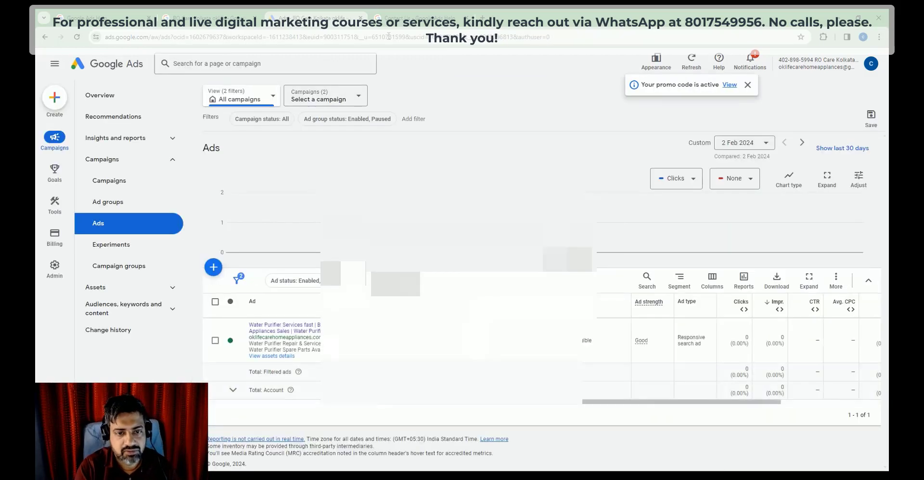
Step: Copy the ad's 'Water Purifier in Kolkata' headline for the support form's Keywords field
left_click(407, 13)
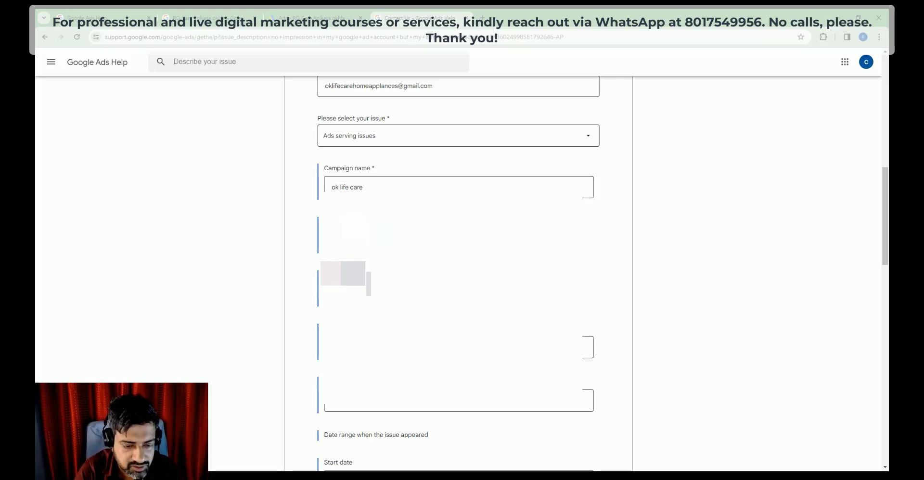
left_click(354, 346)
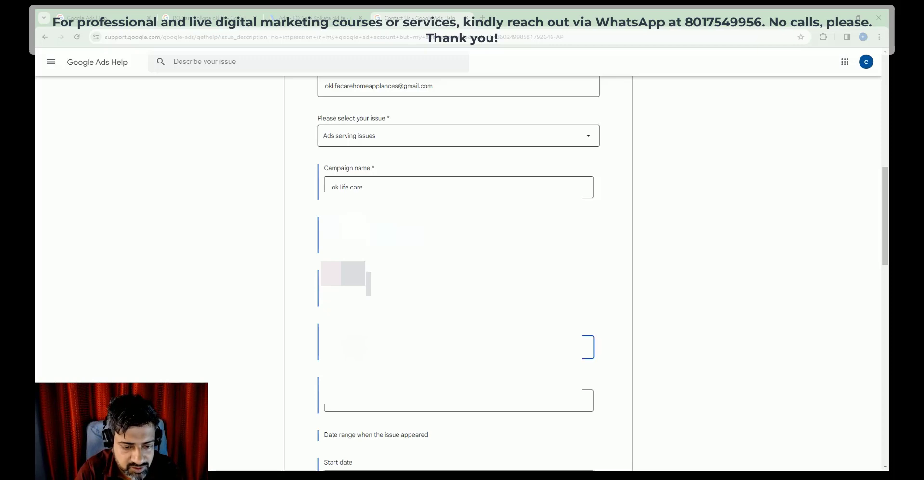
left_click(312, 10)
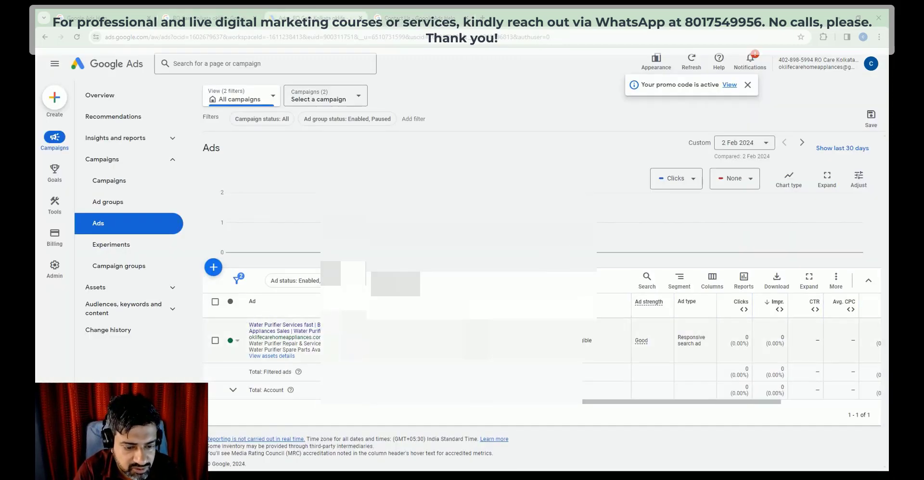
left_click(365, 341)
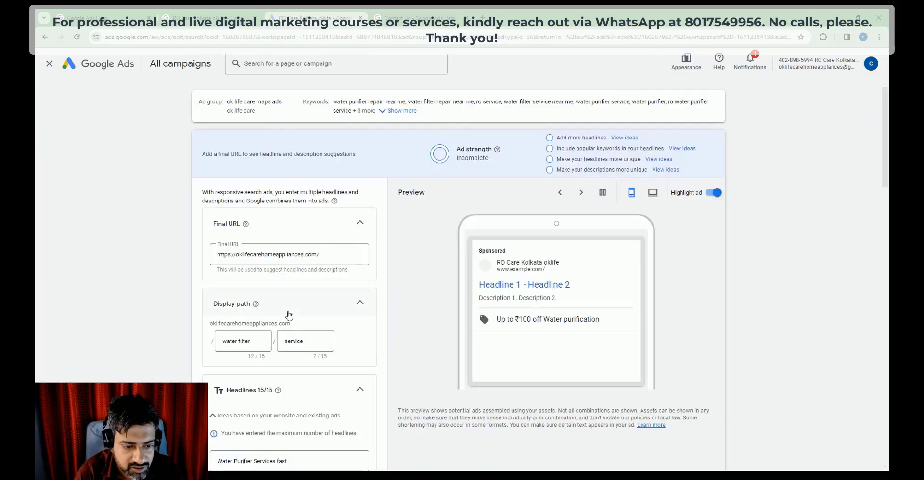
scroll(289, 315, "down", 5)
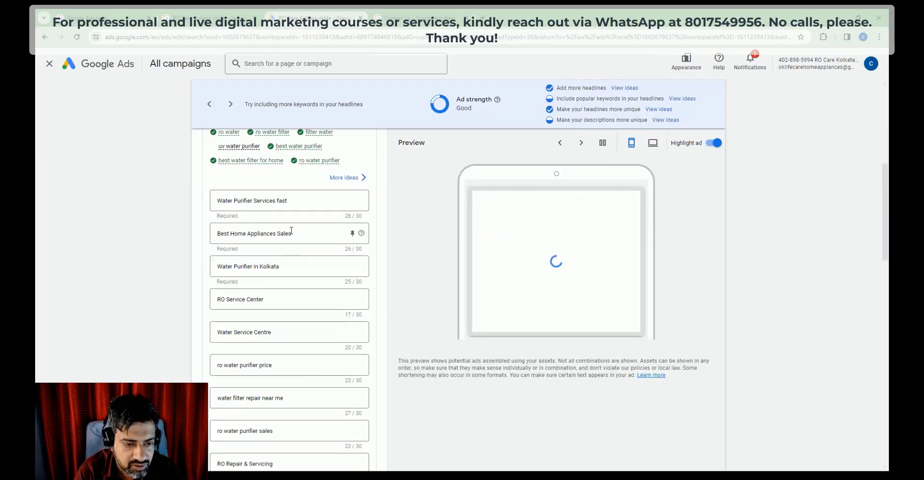
left_click_drag(307, 235, 119, 236)
left_click(284, 269)
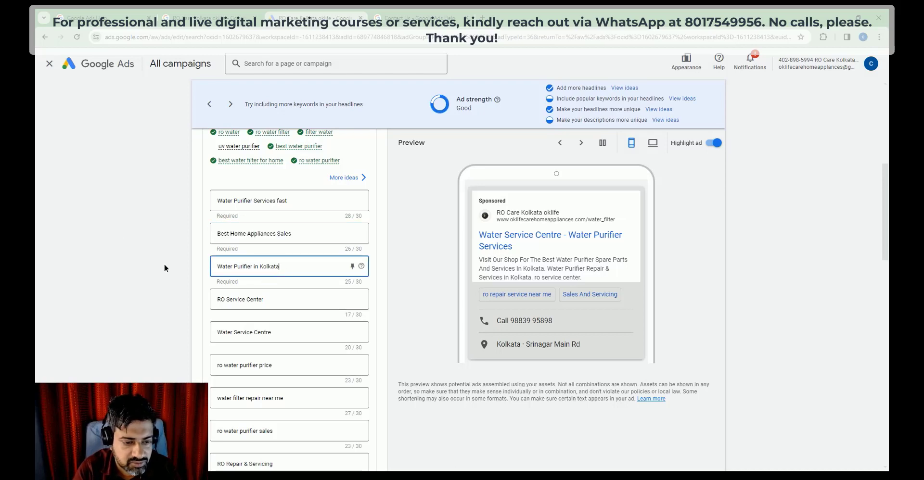
left_click_drag(295, 273, 190, 284)
key("ctrl+c")
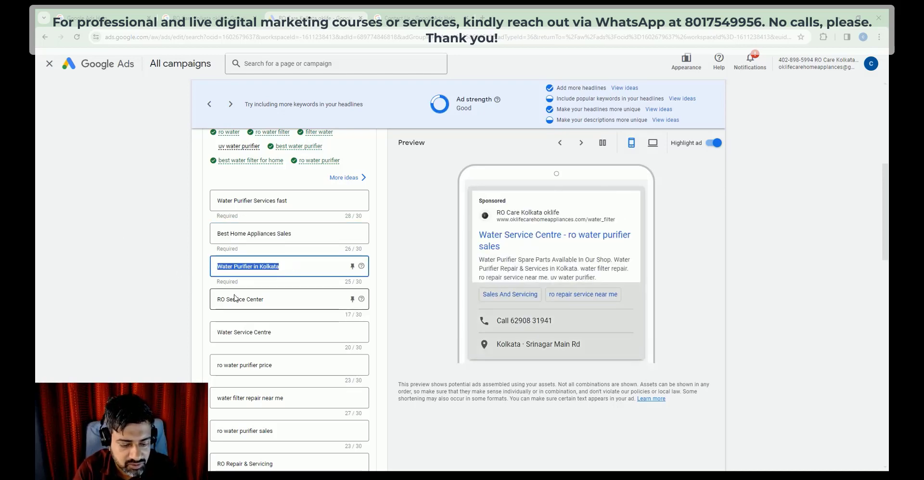
key("ctrl+Tab")
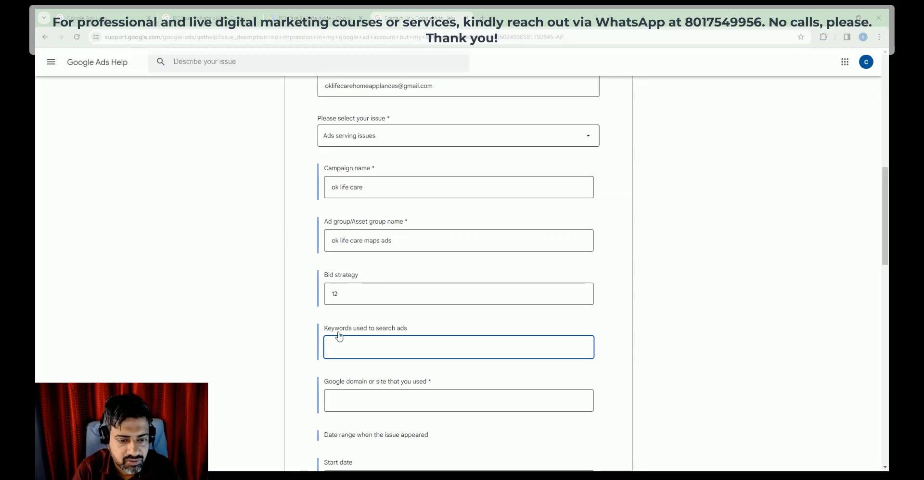
Step: Paste 'Water Purifier in Kolkata' into Keywords, then bring up the RO Care Kolkata search results
key("ctrl+v")
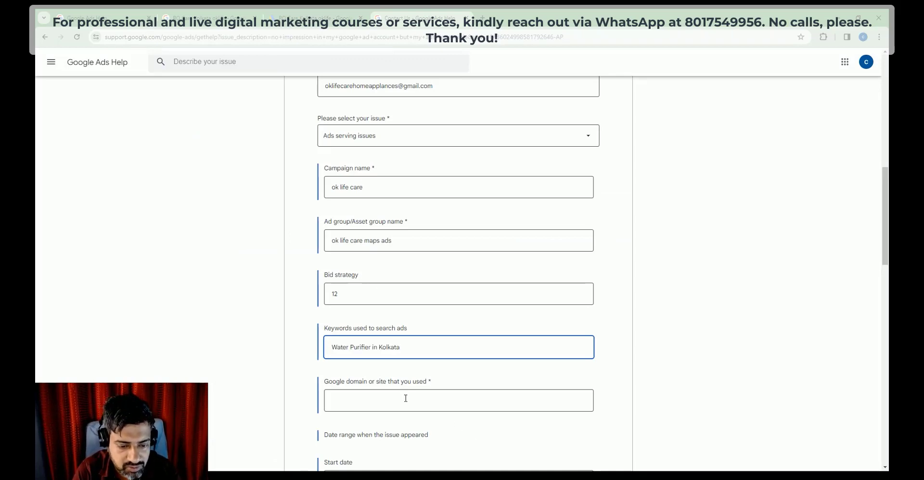
left_click(400, 397)
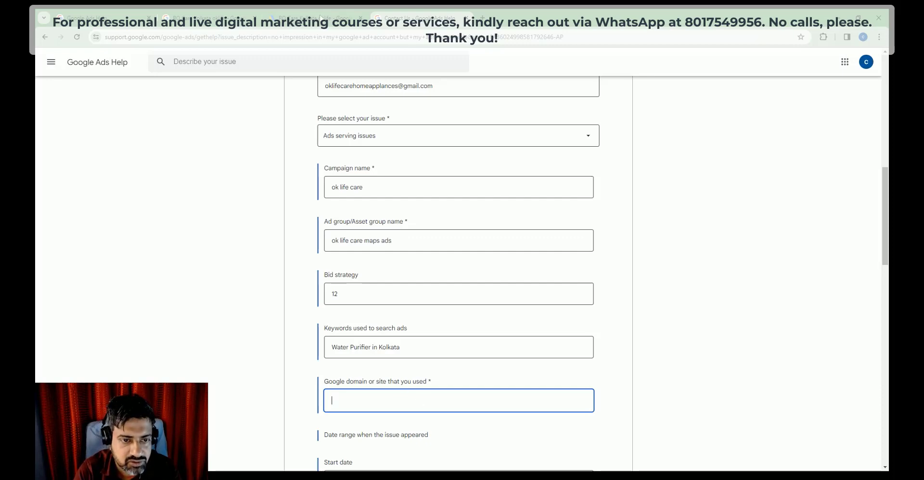
key("ctrl+shift+Tab")
key("ctrl+shift+Tab")
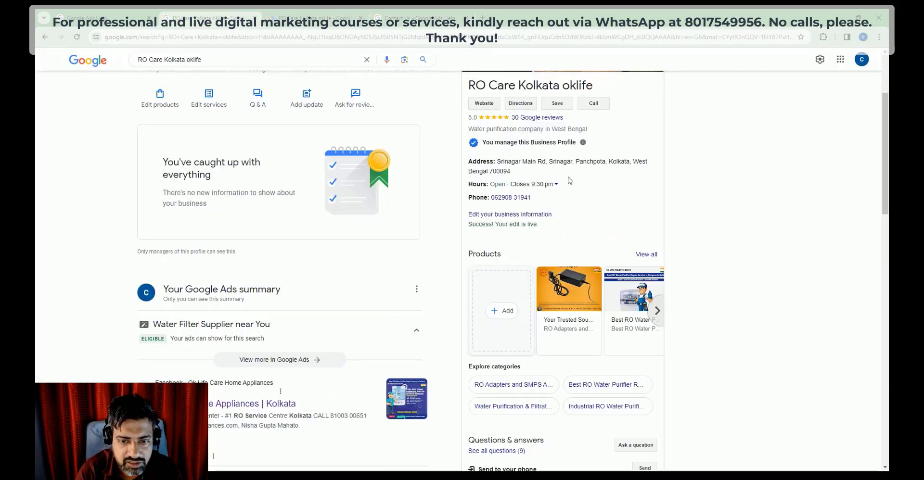
Step: Open the business website from its Google profile and copy its URL
scroll(500, 152, "up", 1)
left_click(490, 152)
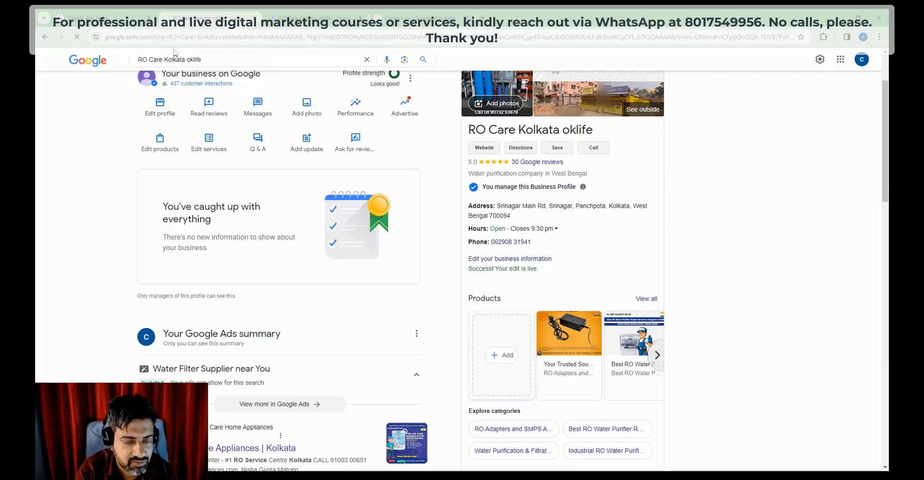
left_click(129, 41)
key("ctrl+c")
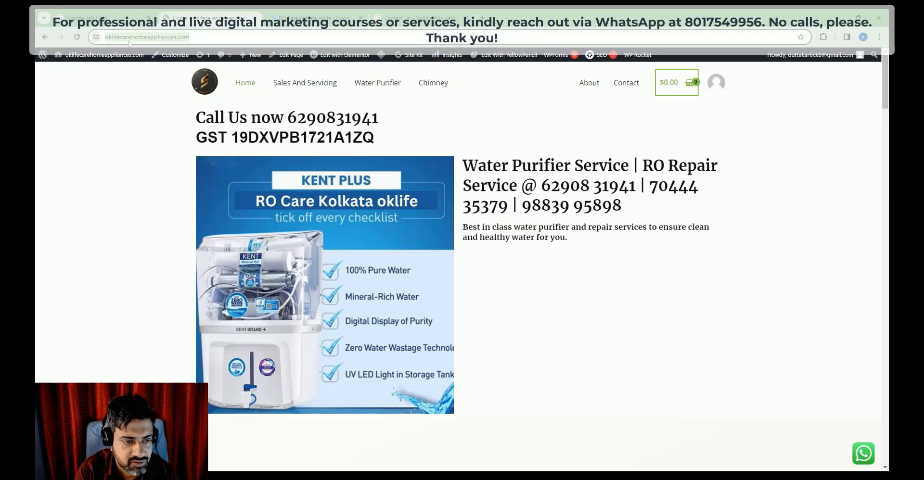
left_click(404, 15)
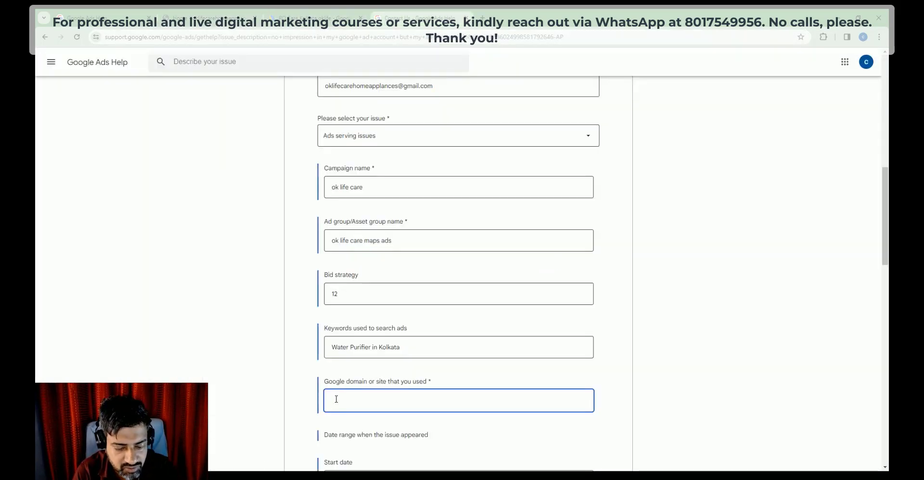
Step: Paste the website domain and set the date range to February 3–29, 2024
key("ctrl+v")
scroll(370, 301, "down", 5)
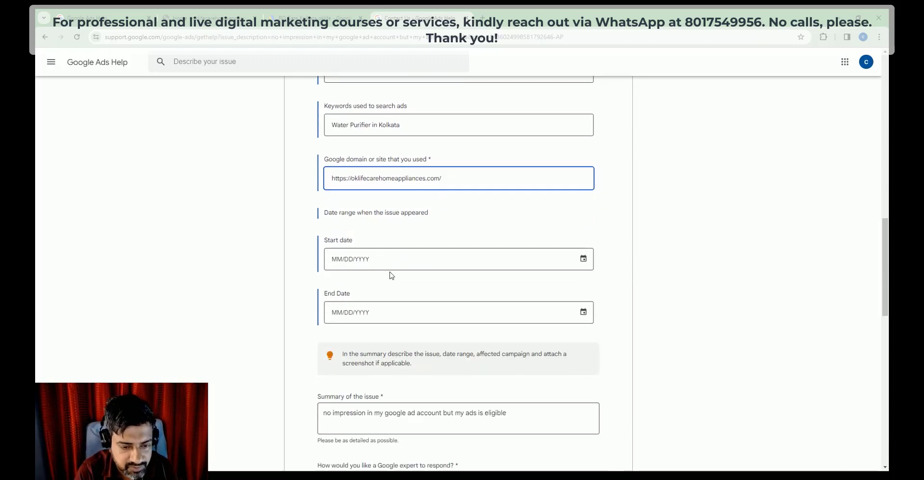
left_click(340, 258)
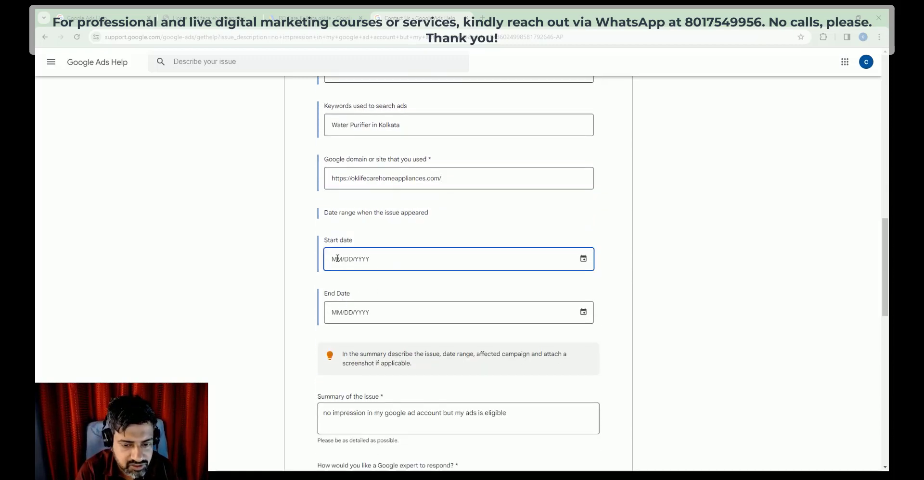
left_click(583, 261)
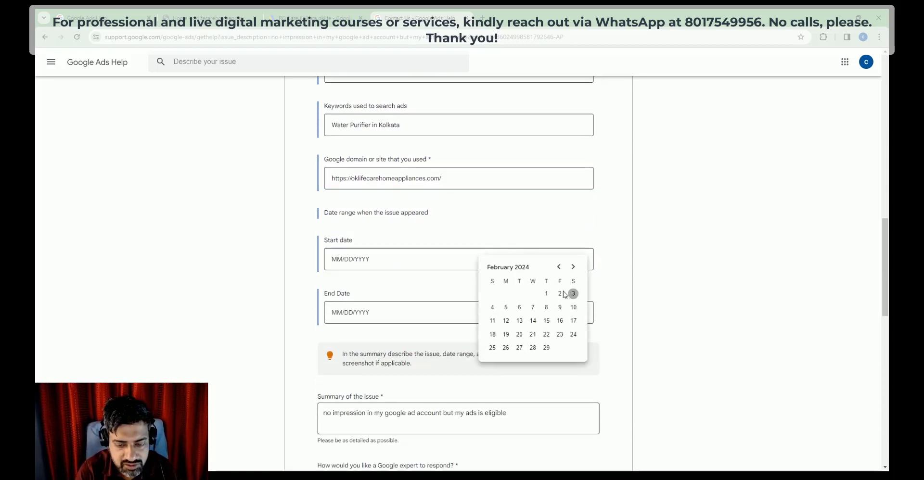
left_click(559, 294)
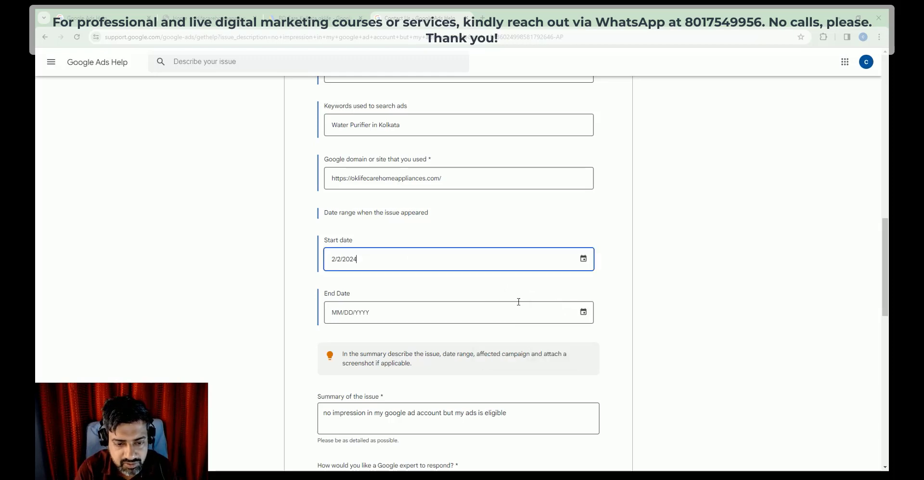
left_click(581, 262)
left_click(571, 294)
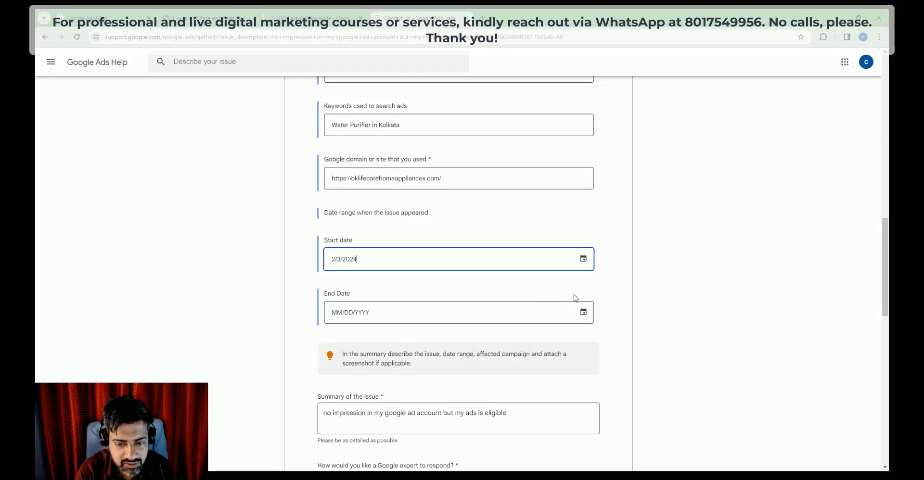
left_click(583, 313)
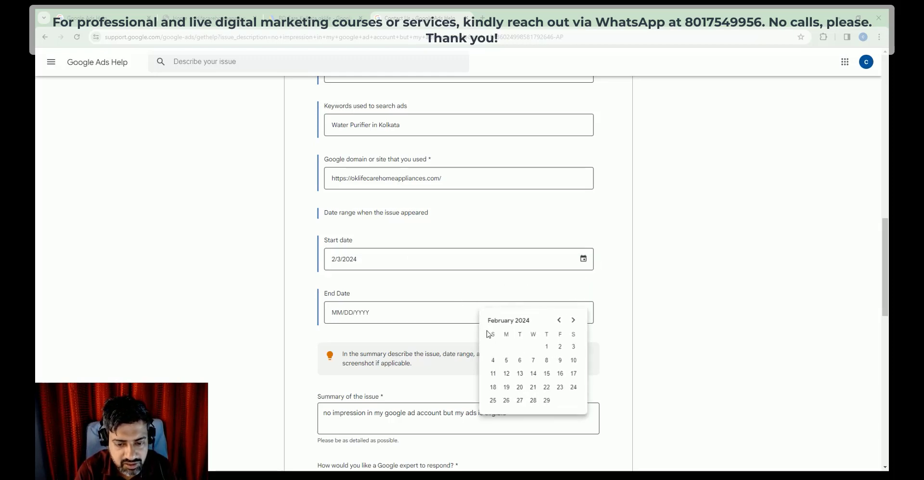
left_click(546, 402)
Step: Submit the support request, then start a new browser tab
scroll(390, 325, "down", 10)
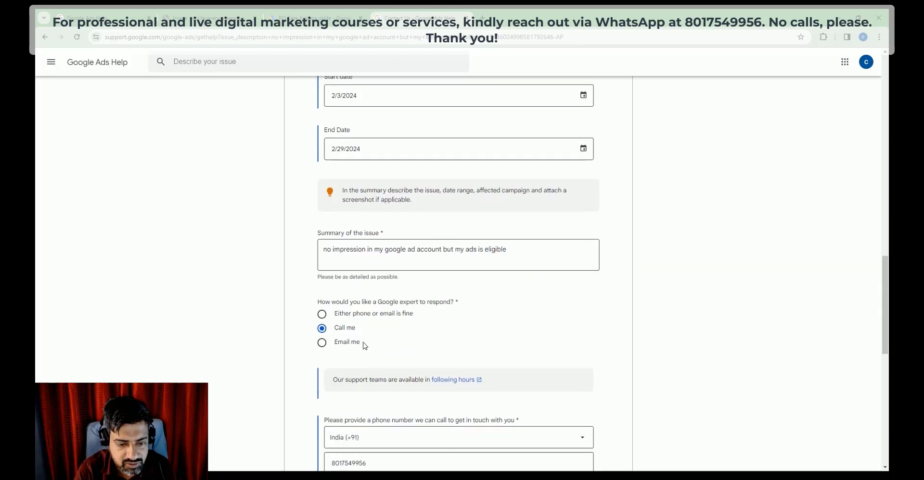
scroll(366, 346, "down", 3)
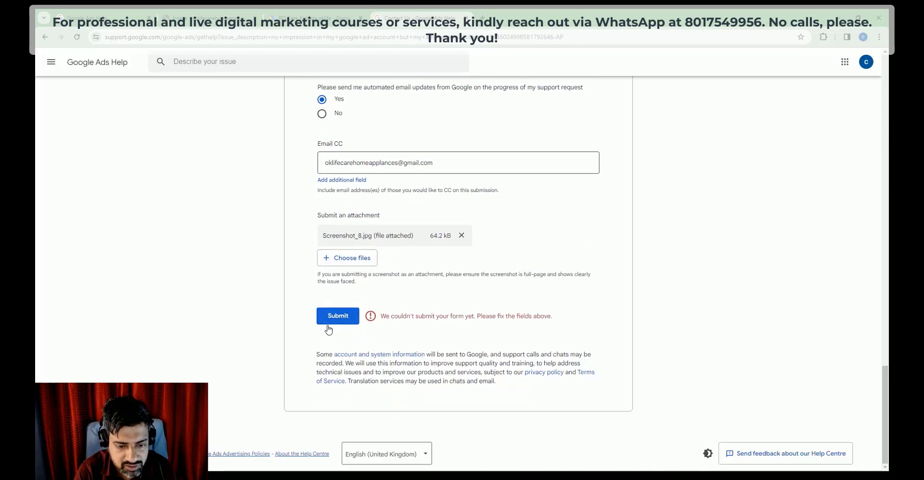
left_click(340, 317)
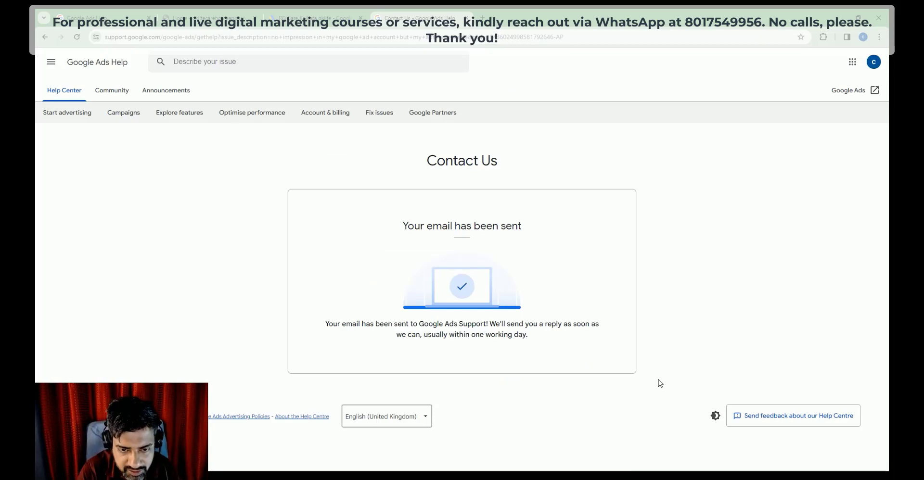
key("ctrl+t")
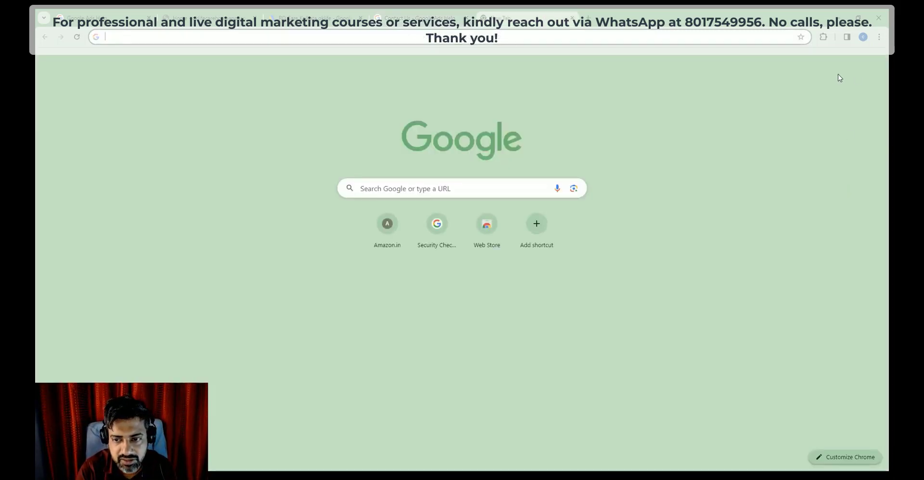
Step: In Gmail, skim the verified advertiser and account cancelled emails
left_click(783, 63)
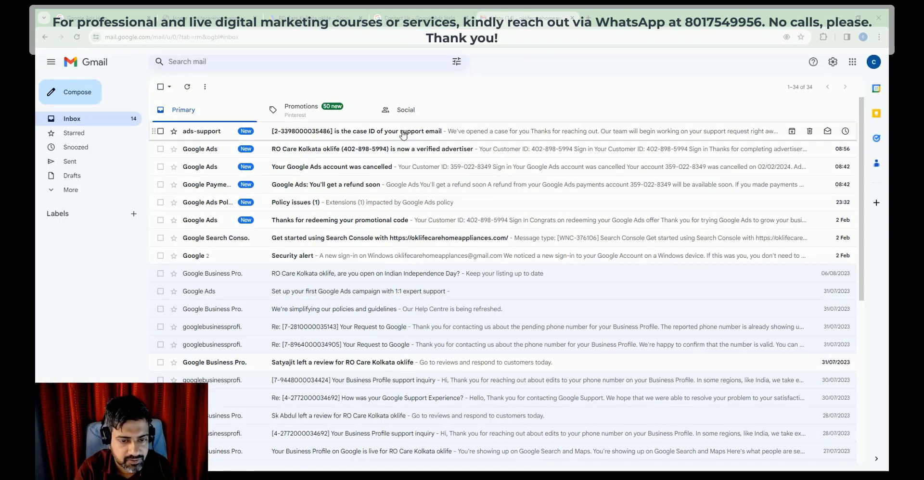
left_click(433, 150)
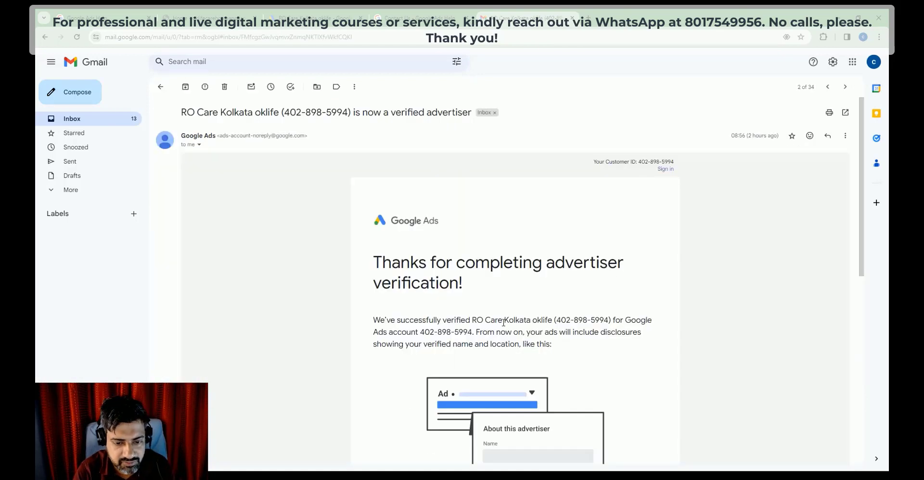
scroll(503, 322, "down", 3)
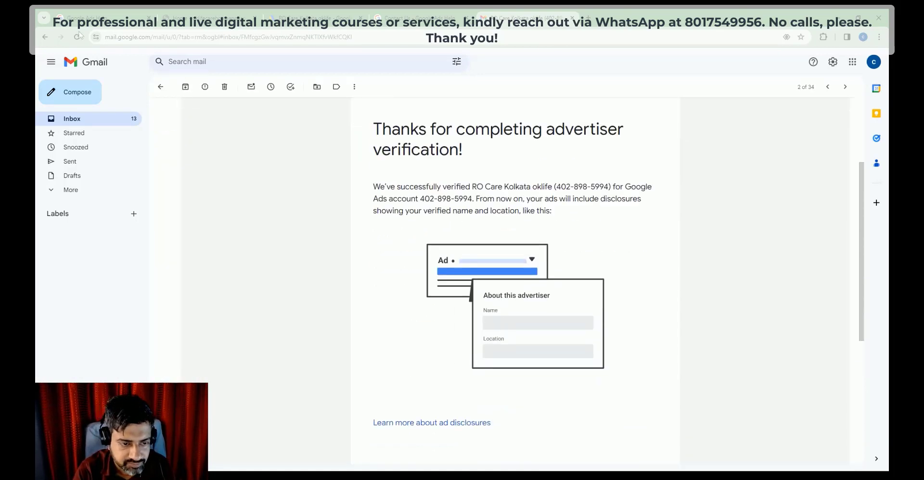
left_click(162, 88)
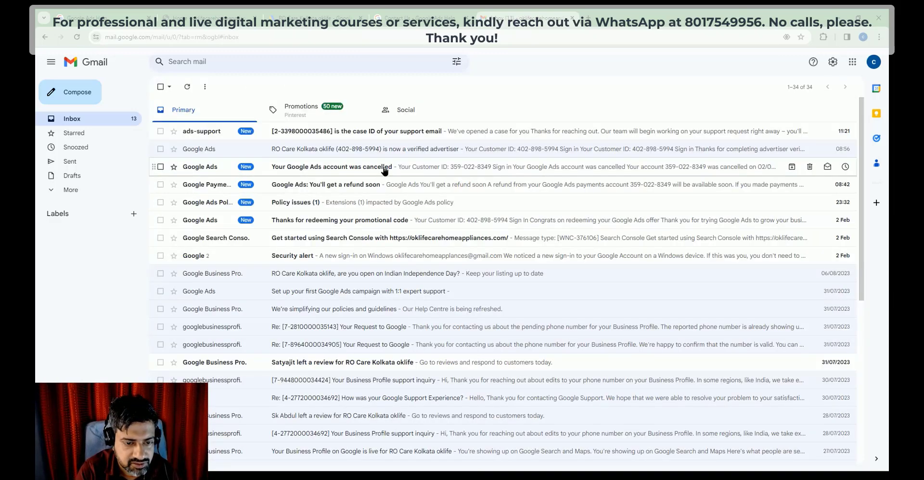
left_click(385, 172)
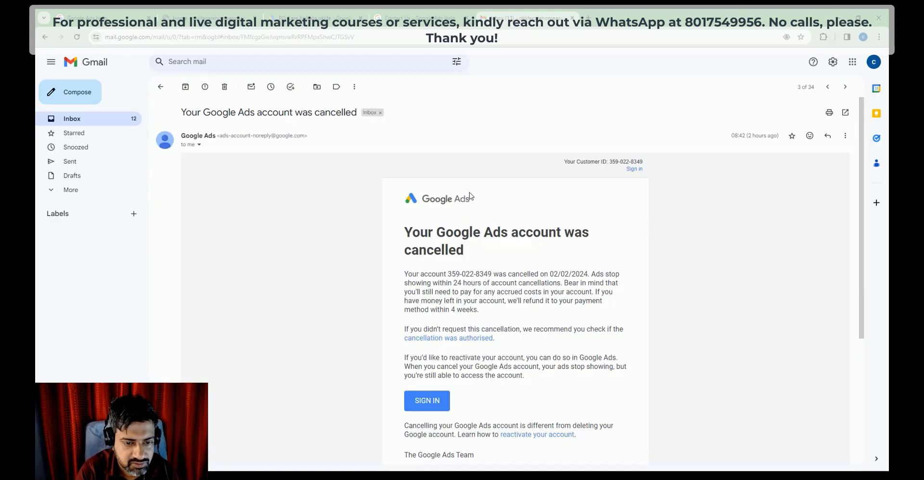
left_click(160, 87)
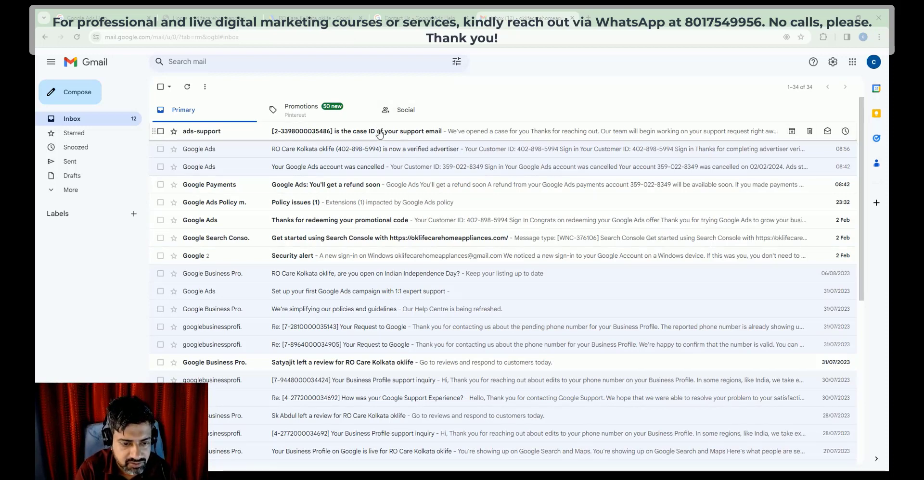
Step: Read the Policy issues email and the support case confirmation email
left_click(381, 203)
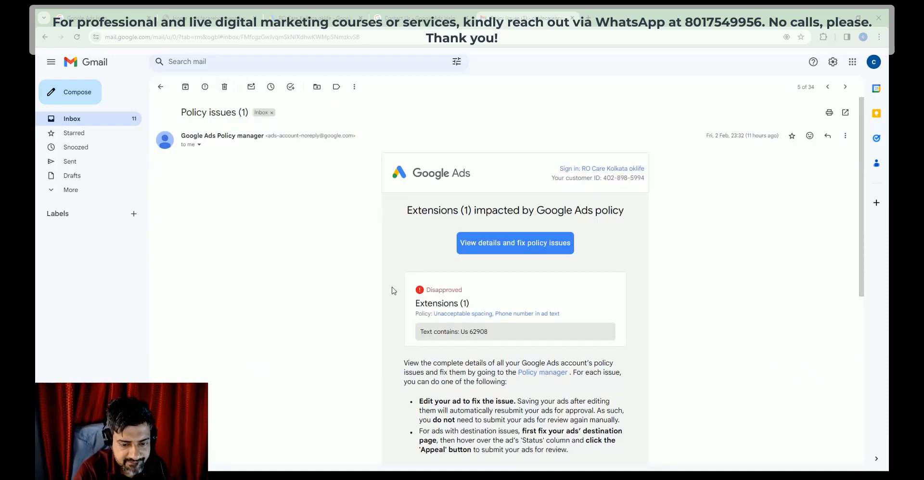
left_click(162, 87)
left_click(333, 134)
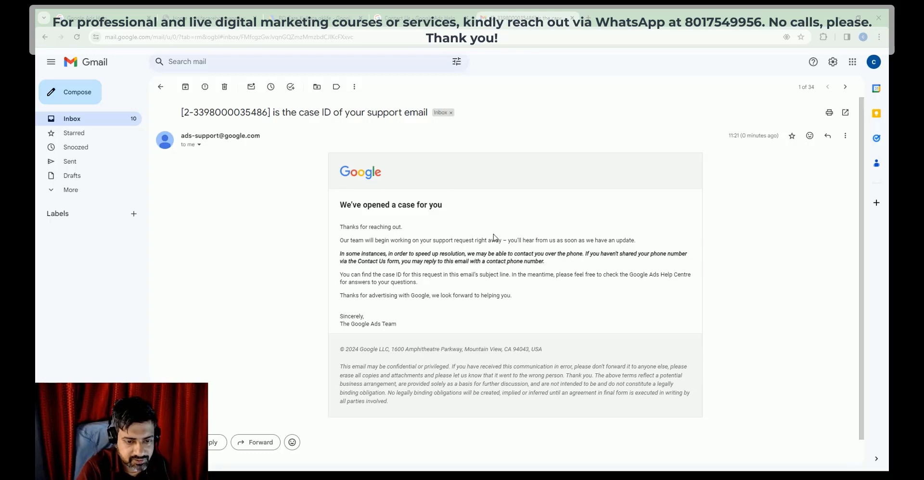
left_click(160, 87)
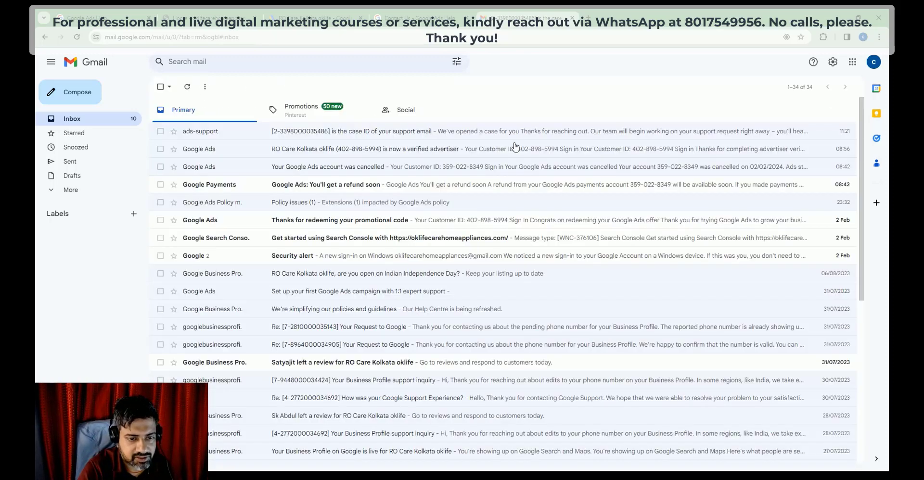